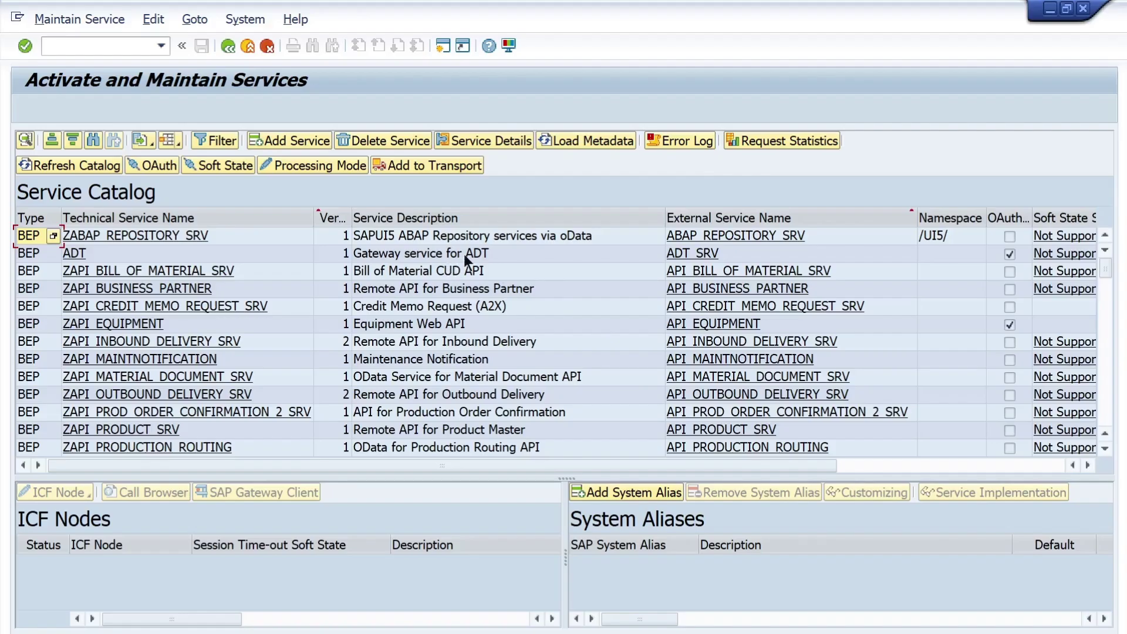
pyautogui.moveTo(533, 631)
pyautogui.click(534, 552)
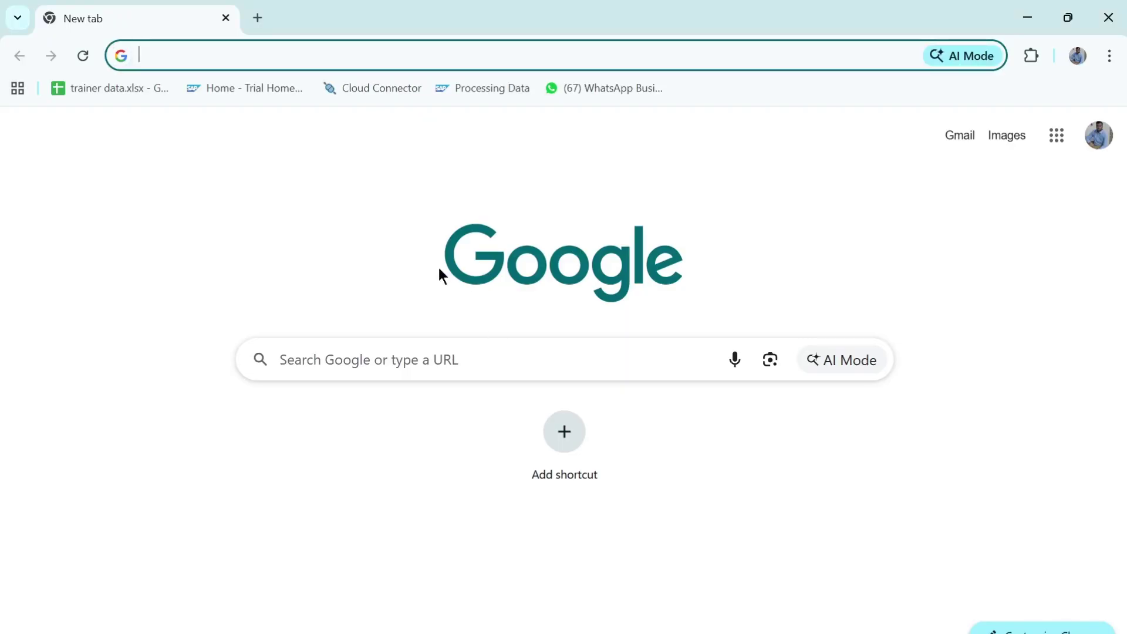
pyautogui.hotkey('alt', 'Tab')
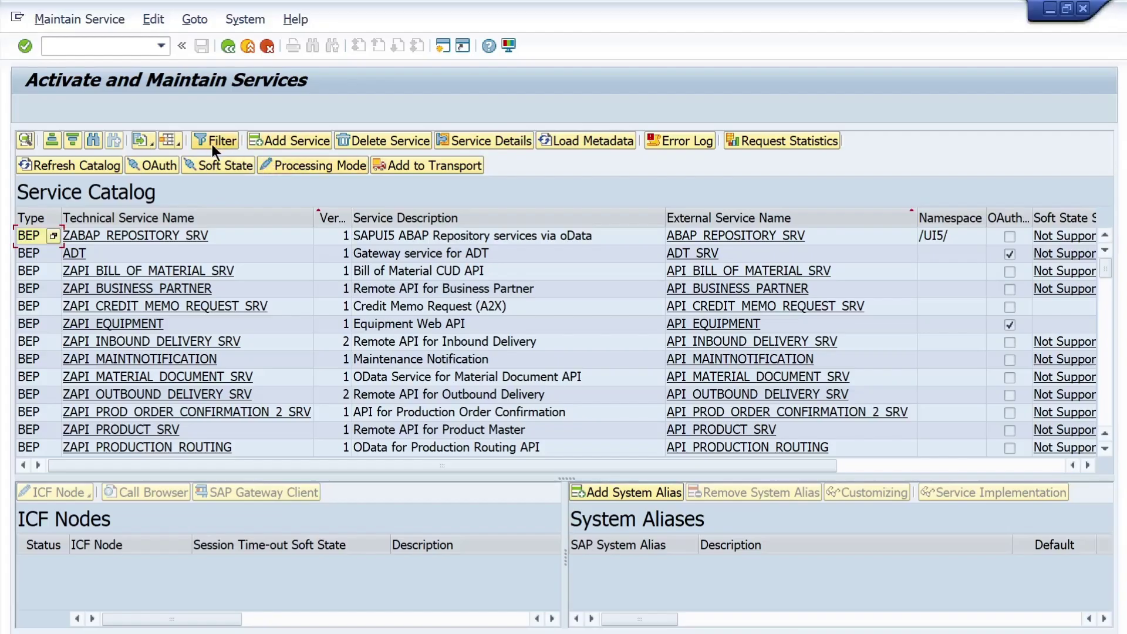
# - Filter the service catalog by the external service name *SAMPLE*
pyautogui.click(213, 142)
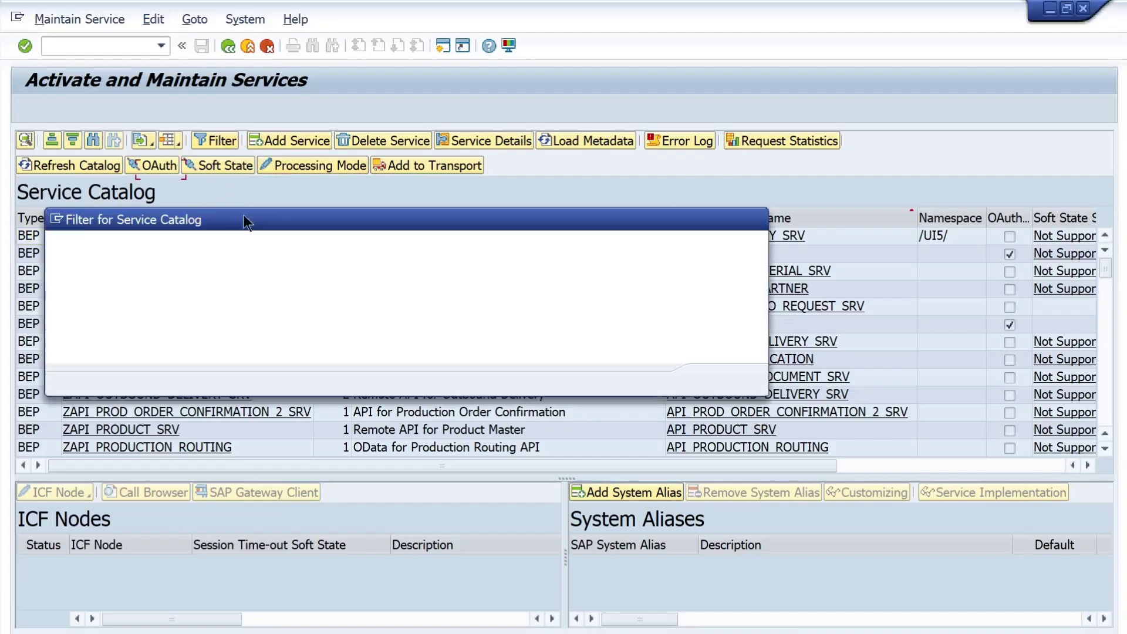
pyautogui.click(323, 288)
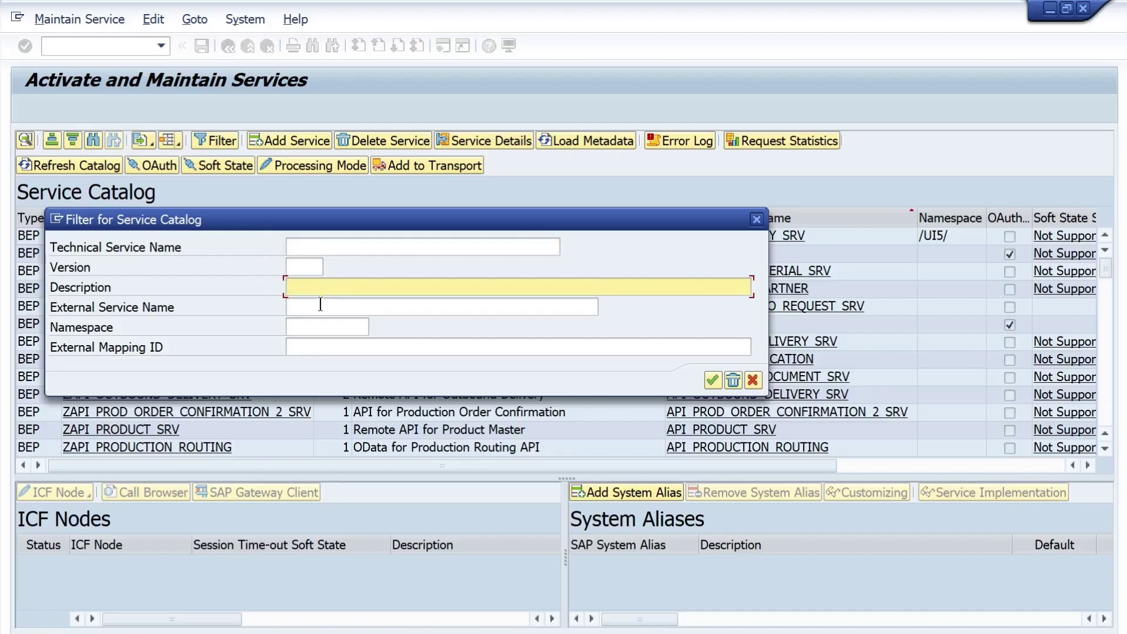
pyautogui.click(321, 304)
pyautogui.write('*S')
pyautogui.press('Down')
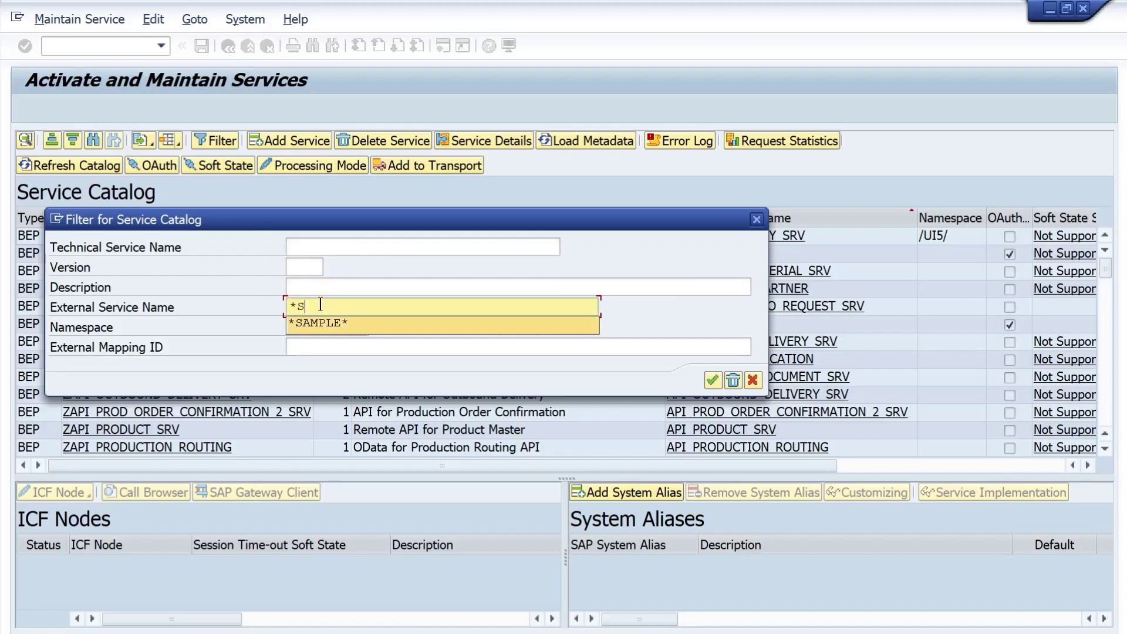
pyautogui.press('Return')
pyautogui.press('Return')
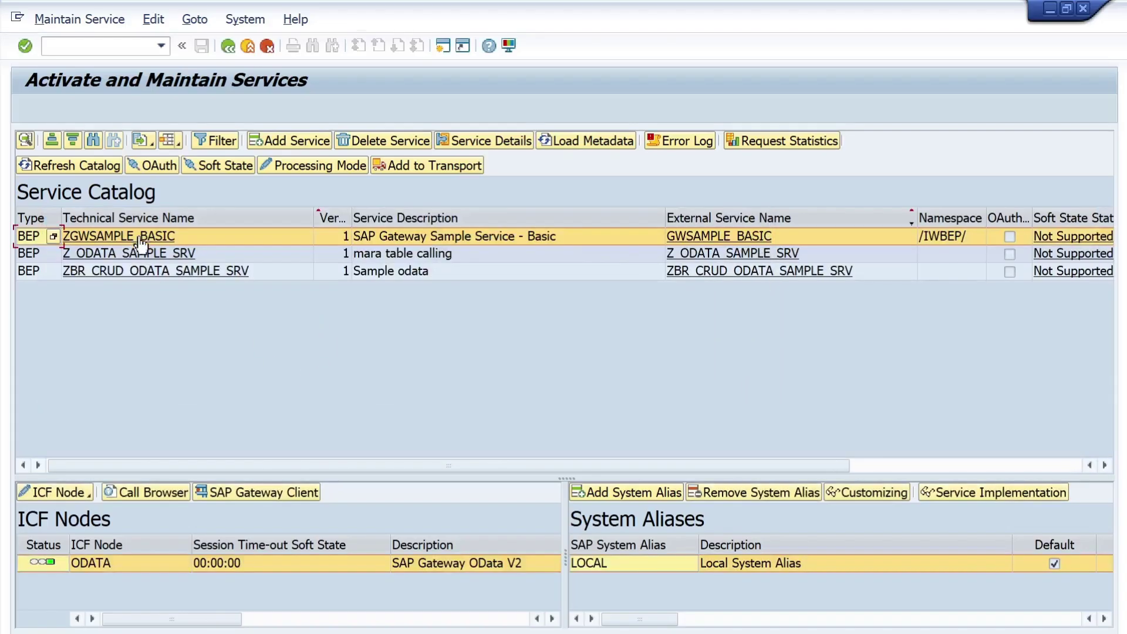
# - Open the ZGWSAMPLE_BASIC service in the SAP Gateway Client and execute its GET request in XML format
pyautogui.click(229, 491)
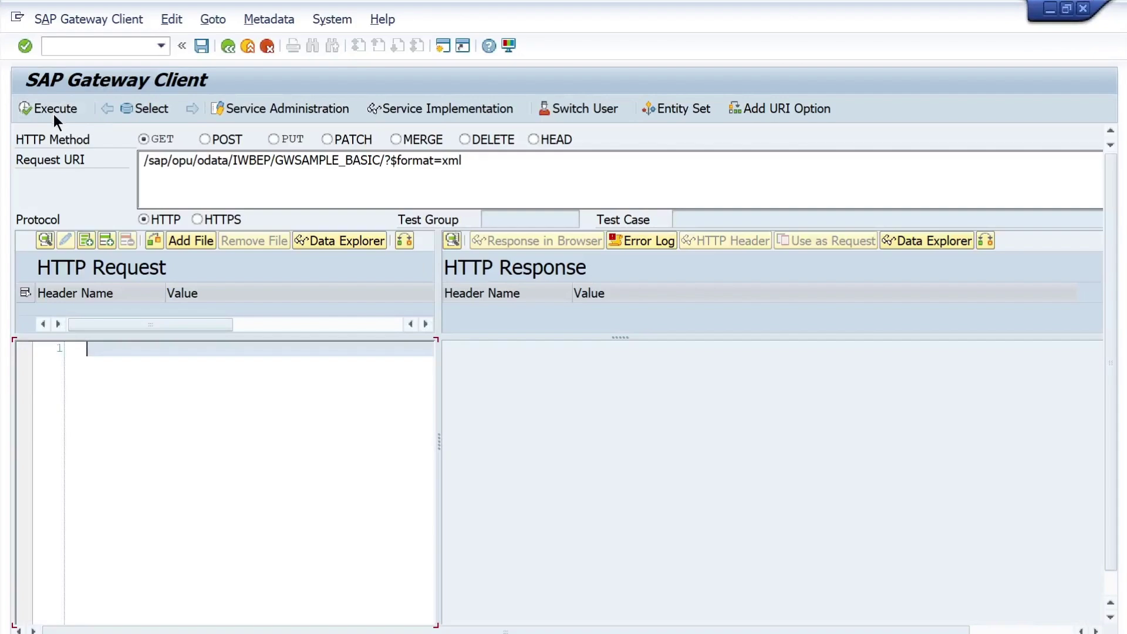
pyautogui.click(53, 112)
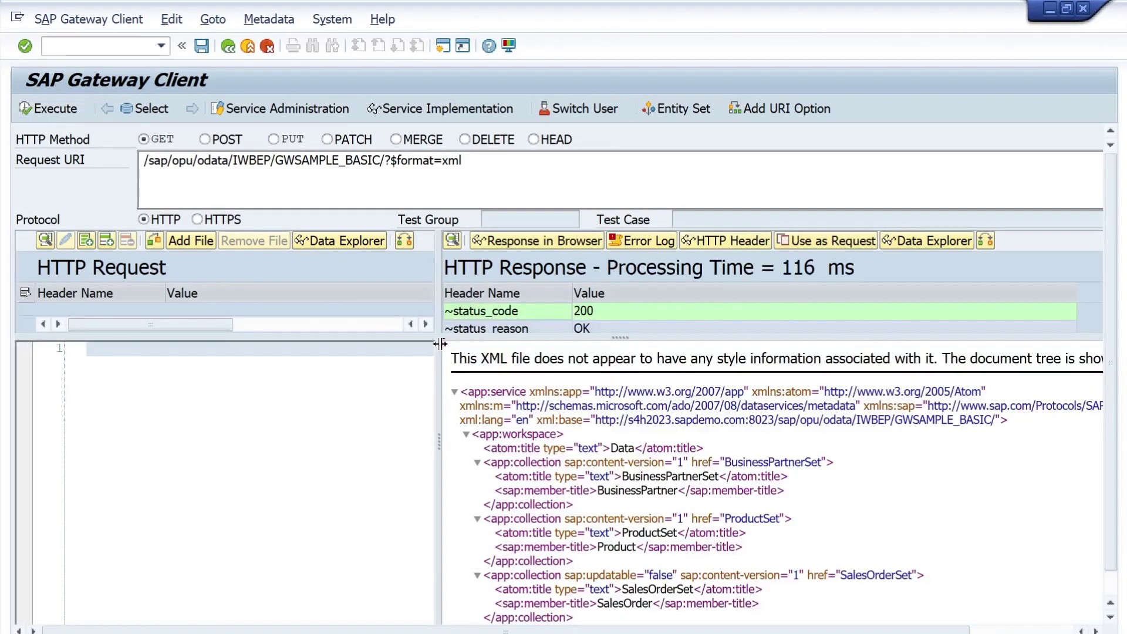
pyautogui.moveTo(506, 166); pyautogui.dragTo(74, 171)
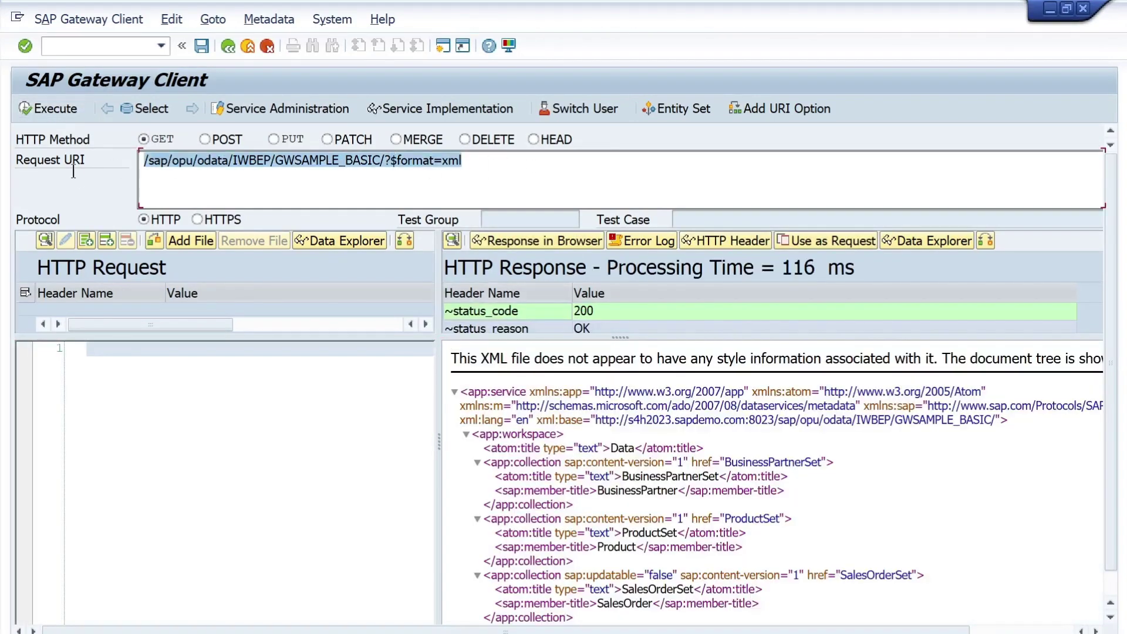
# - Change the request URI's format option to json and execute the GET request
pyautogui.click(488, 157)
pyautogui.press('BackSpace')
pyautogui.press('BackSpace')
pyautogui.press('BackSpace')
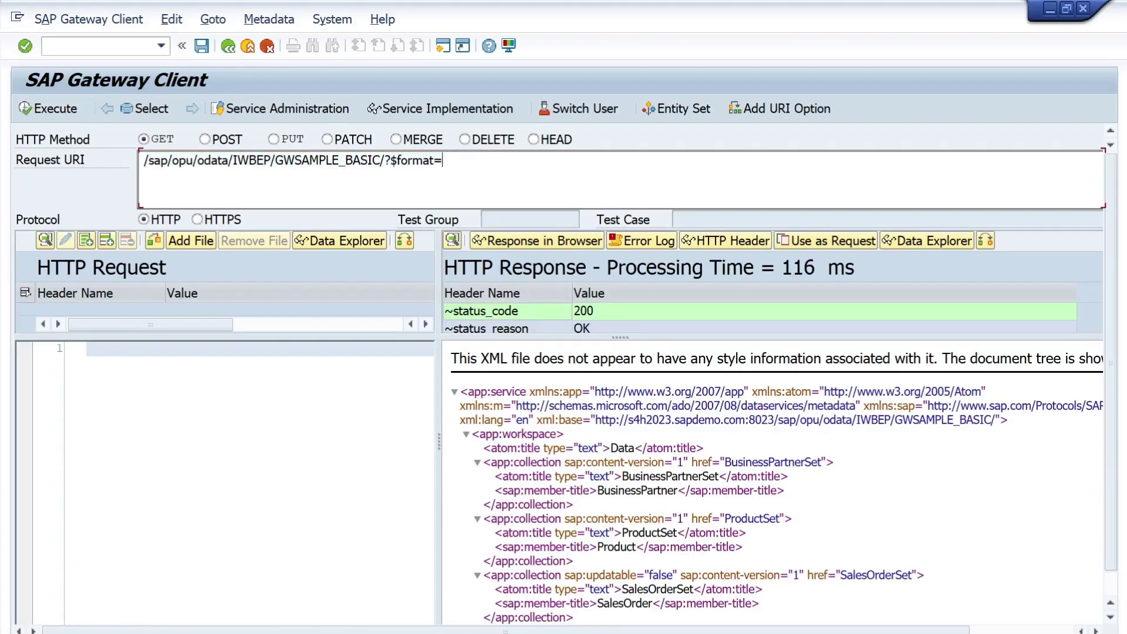
pyautogui.write('json')
pyautogui.click(41, 108)
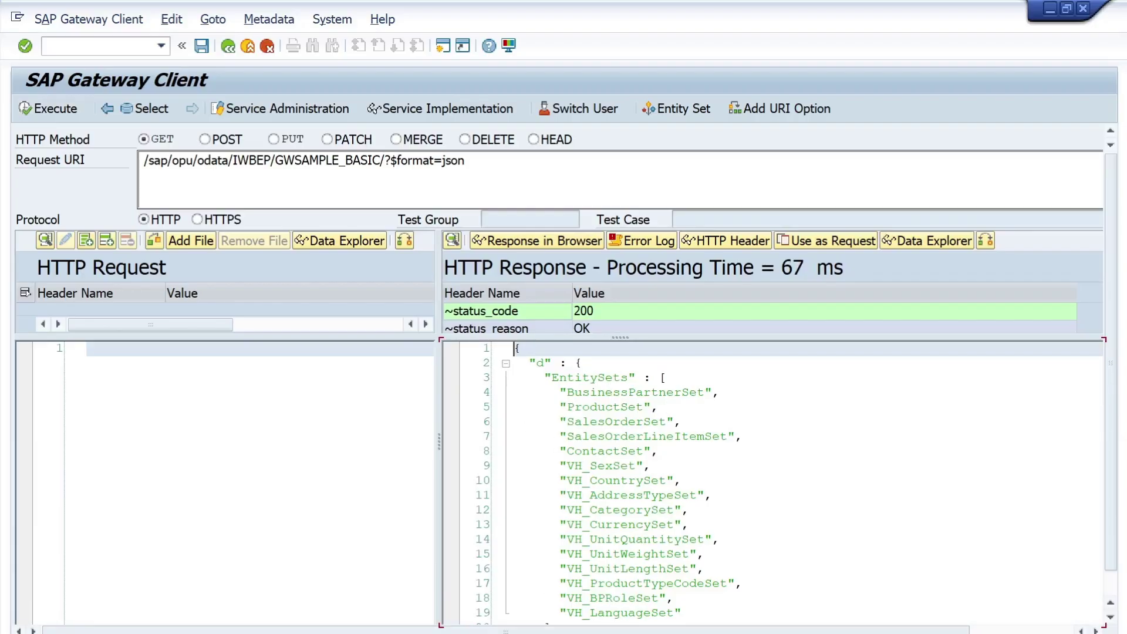
pyautogui.hotkey('alt', 'Tab')
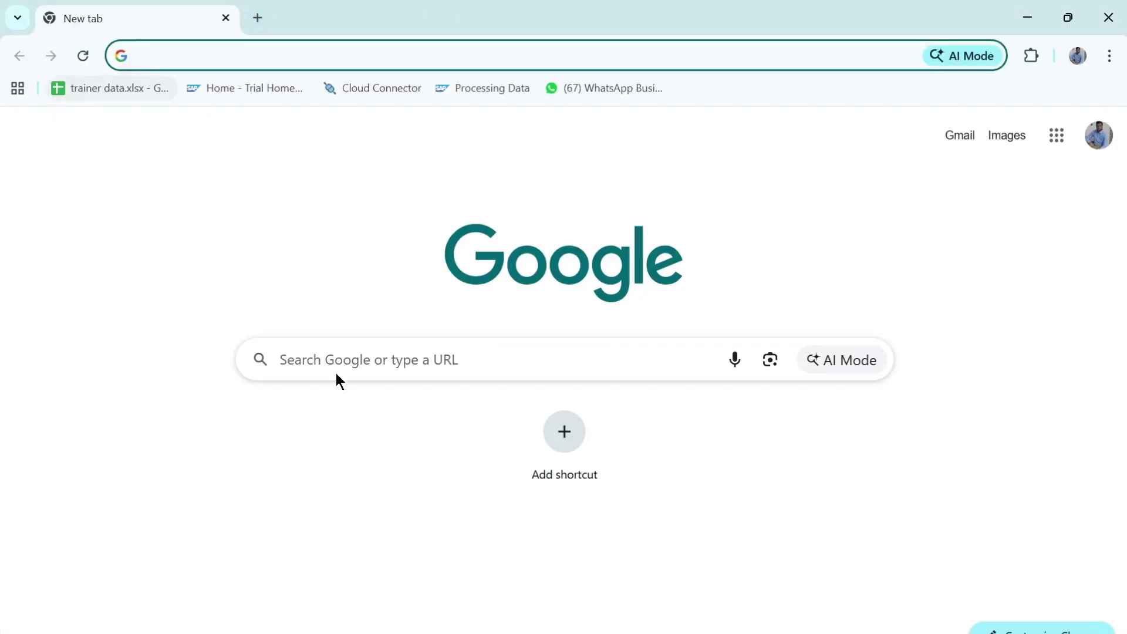
pyautogui.hotkey('alt', 'Tab')
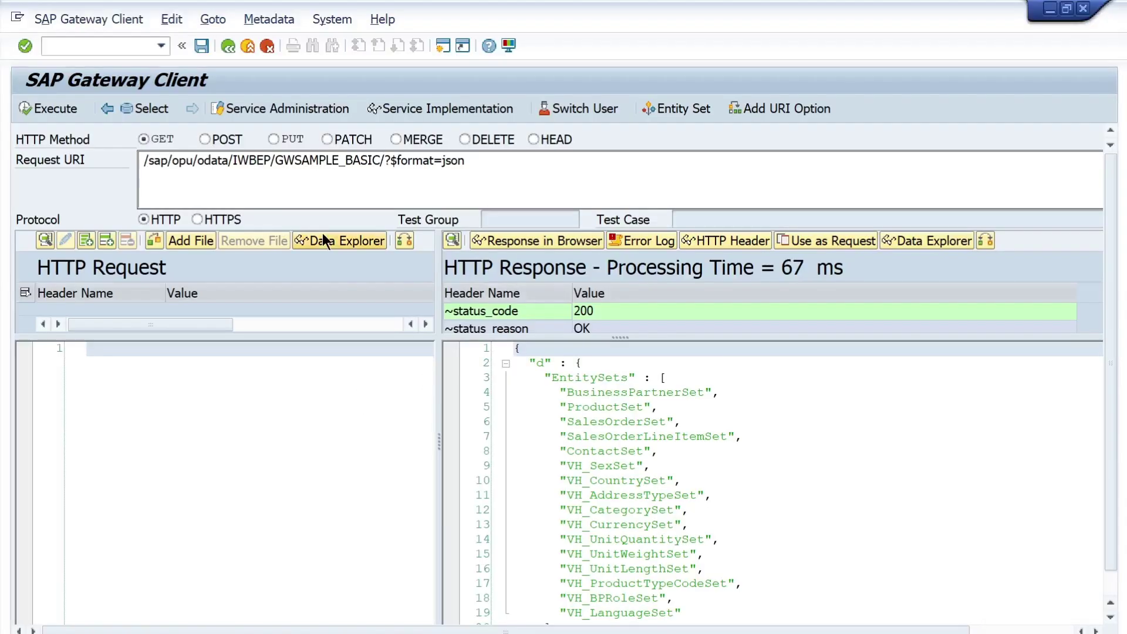
pyautogui.moveTo(468, 161); pyautogui.dragTo(113, 172)
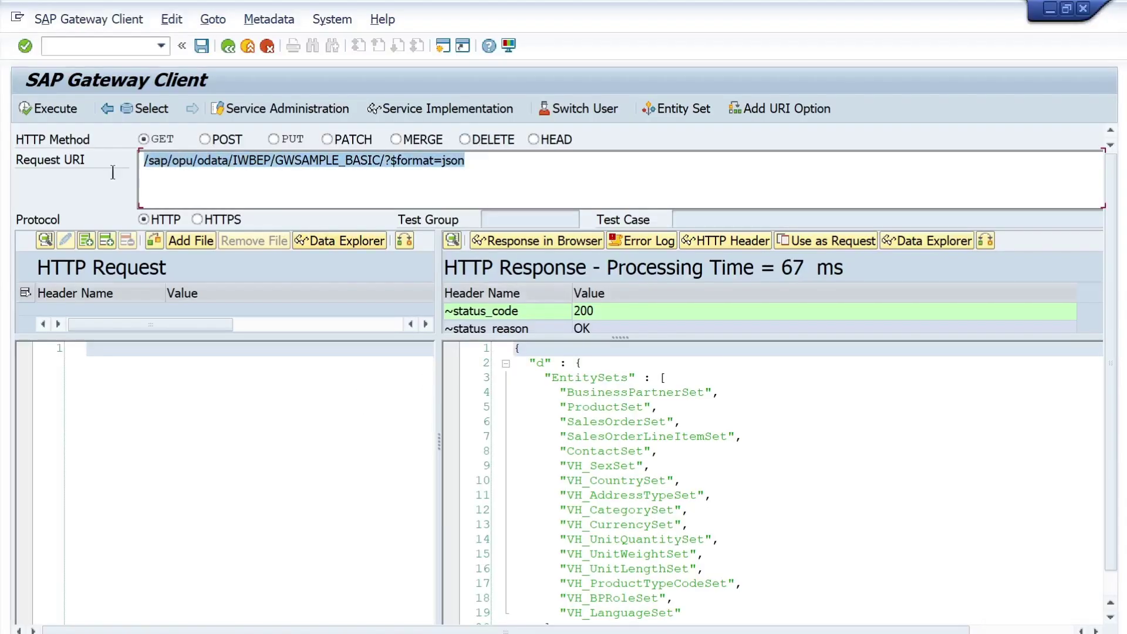
pyautogui.click(476, 158)
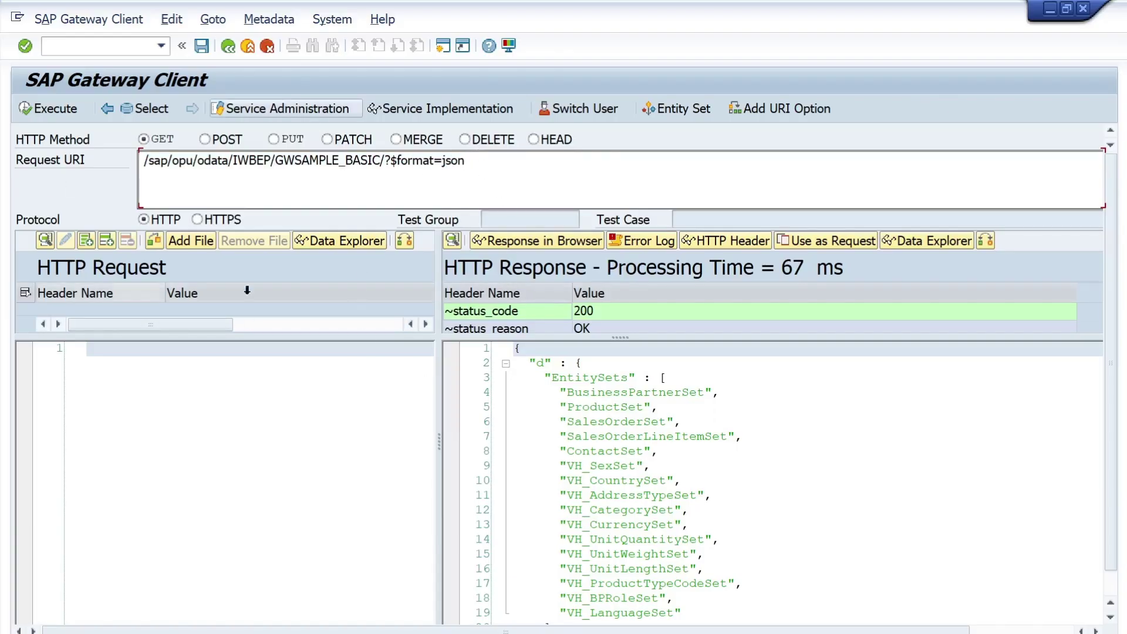
# - Open the ICM Monitor in a new session with /osmicm and display its active services
pyautogui.click(62, 47)
pyautogui.write('/osm')
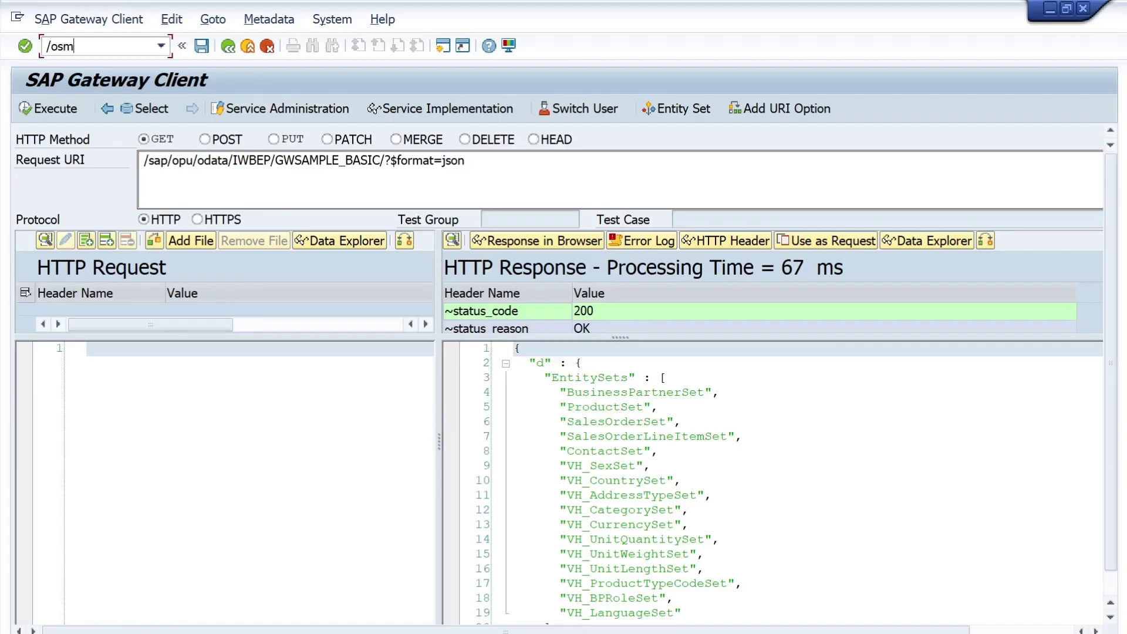
pyautogui.write('icm')
pyautogui.press('Return')
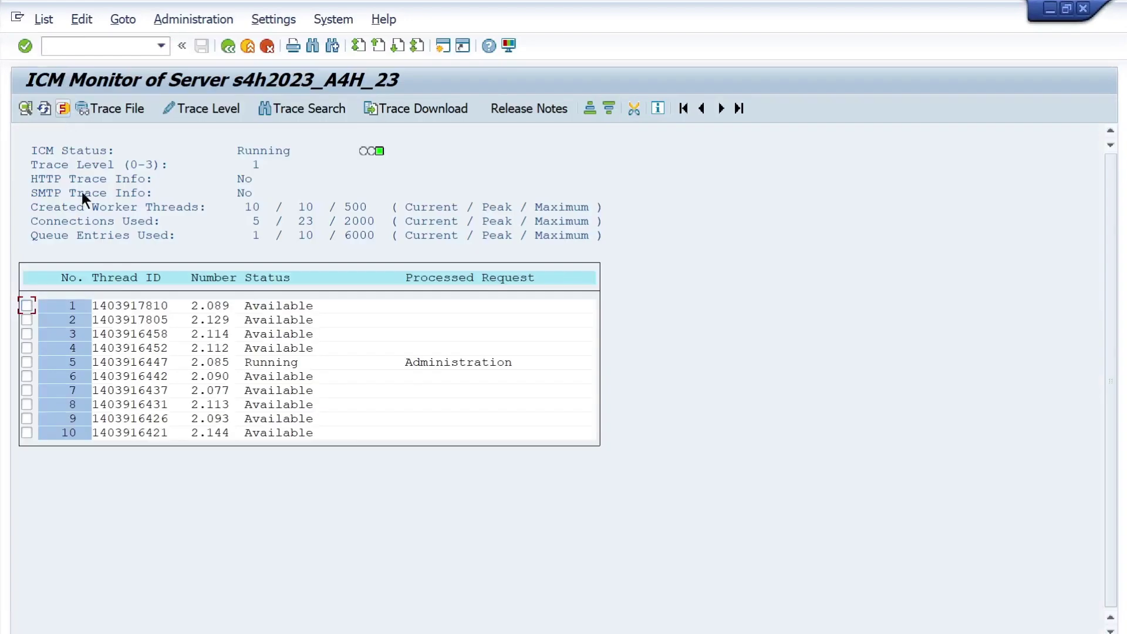
pyautogui.click(121, 19)
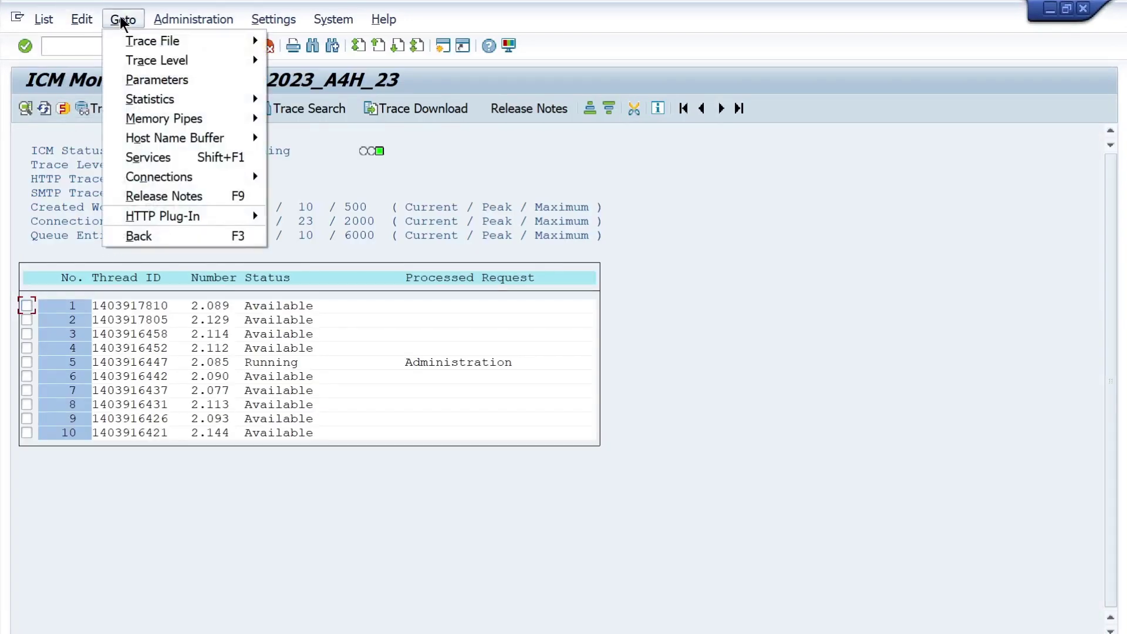
pyautogui.click(168, 158)
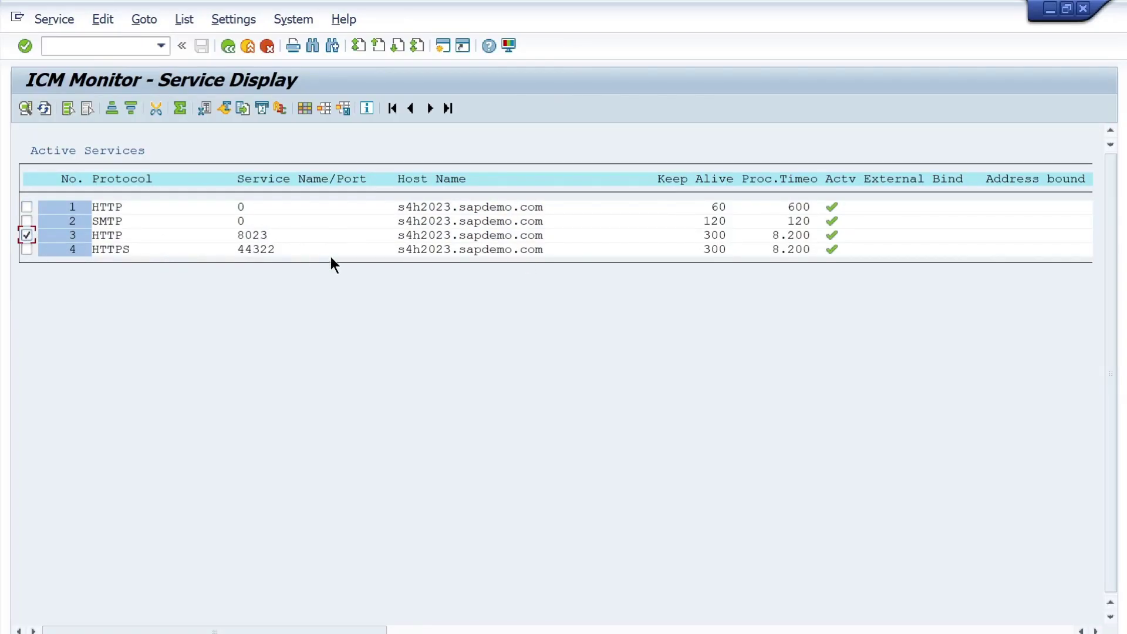
# - Select and copy the host name of the HTTP service on port 8023
pyautogui.click(404, 235)
pyautogui.click(514, 235)
pyautogui.moveTo(398, 235); pyautogui.dragTo(558, 231)
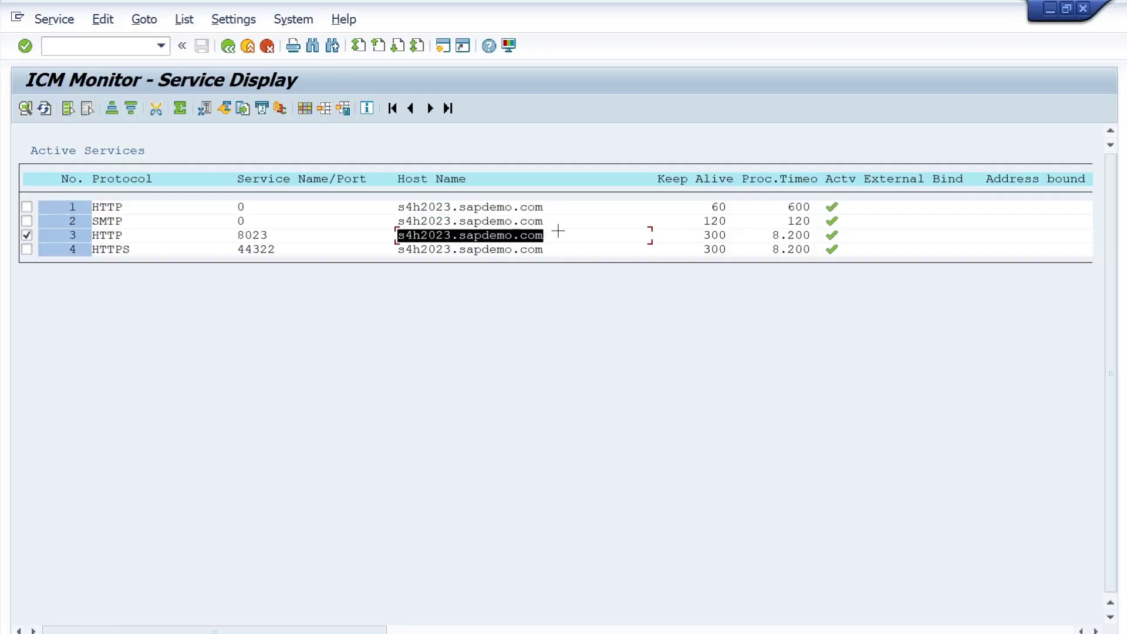
pyautogui.hotkey('ctrl', 'c')
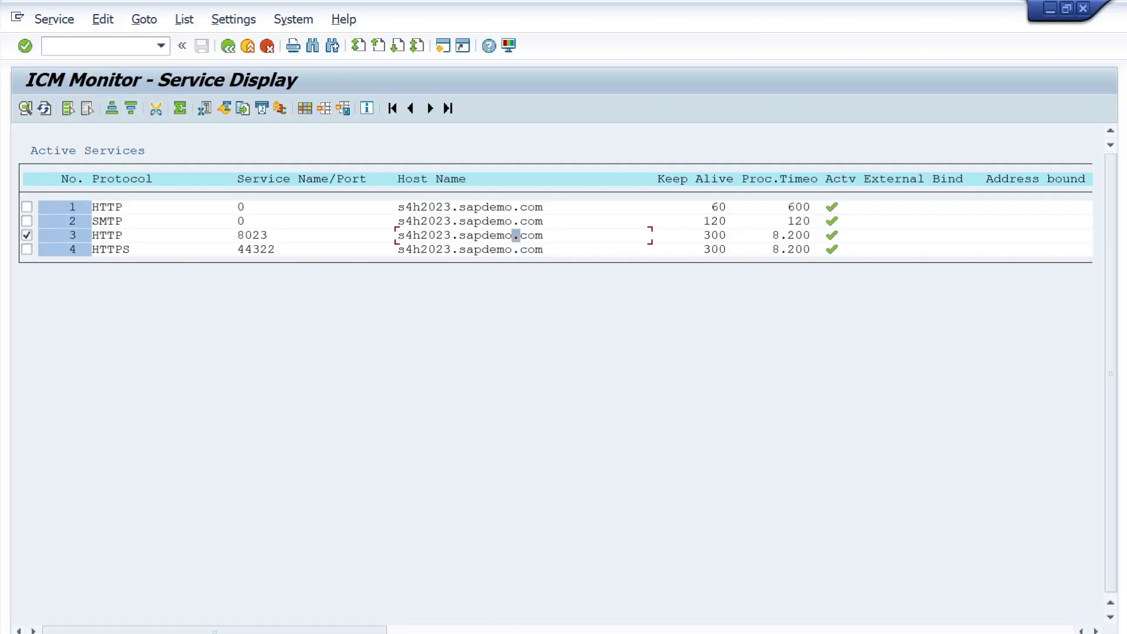
# - Switch to the Chrome browser and start the web address with http:://, without any suggested completion
pyautogui.click(531, 631)
pyautogui.write('http')
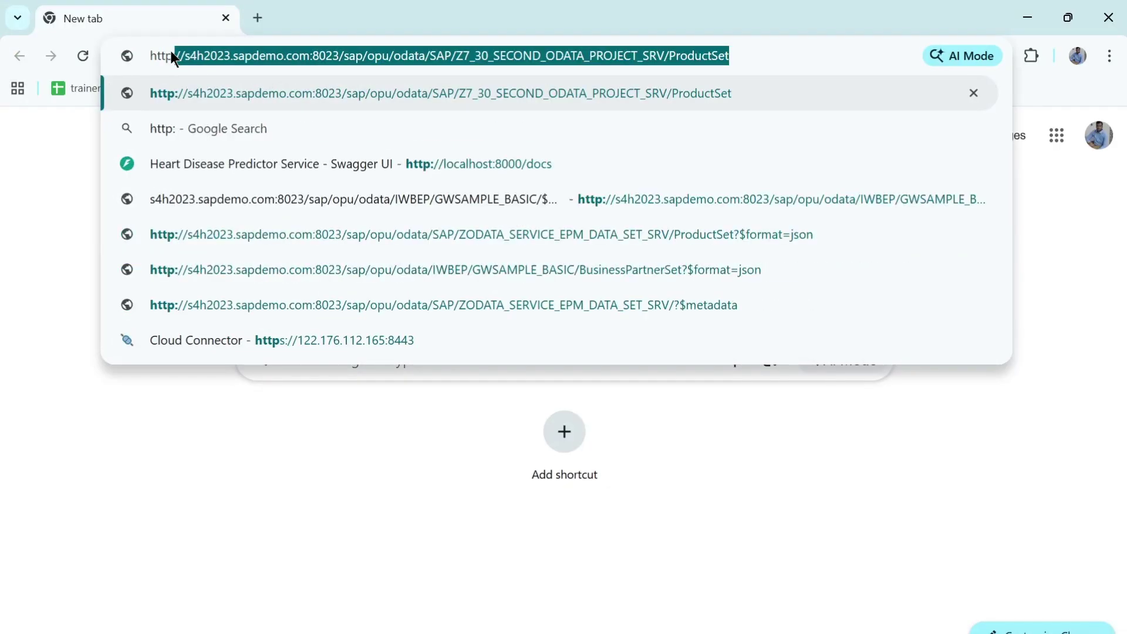
pyautogui.write(':')
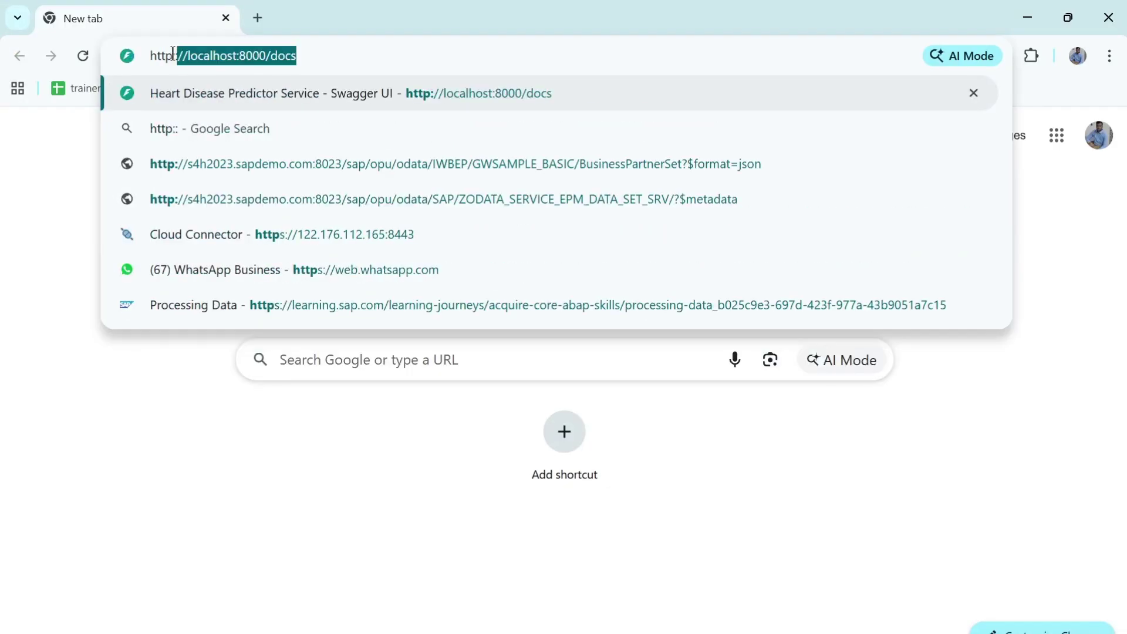
pyautogui.write('//')
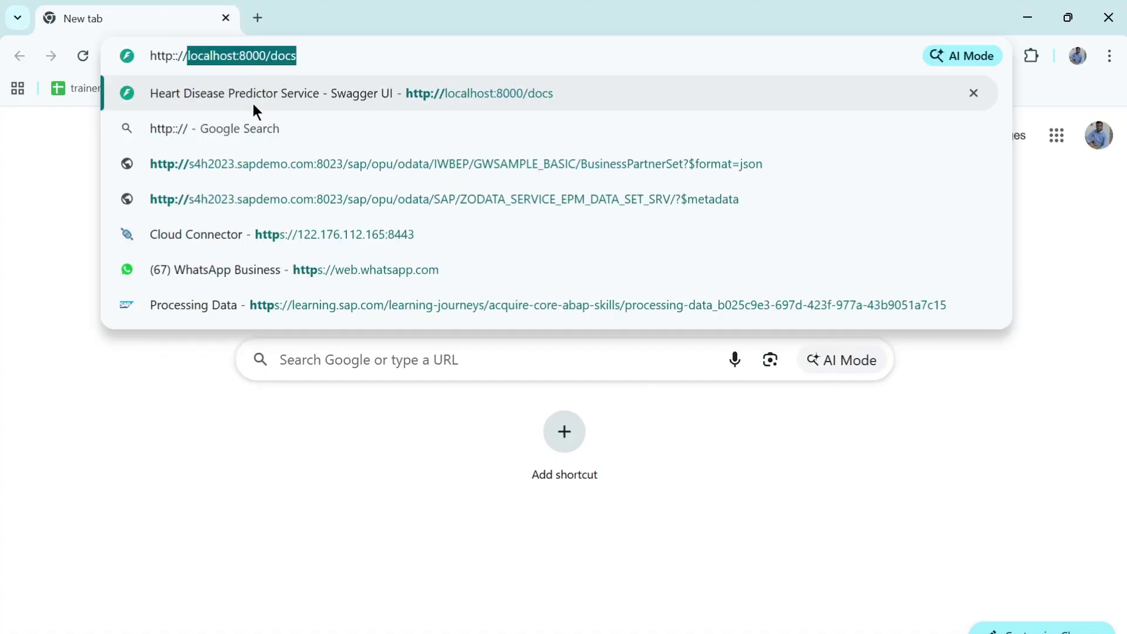
pyautogui.press('BackSpace')
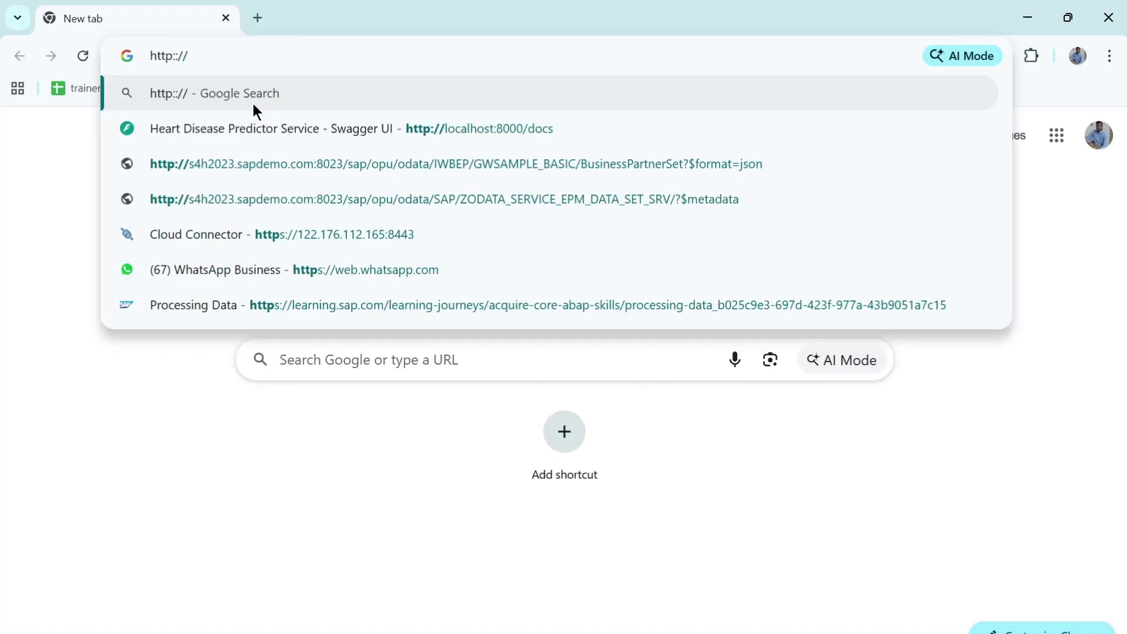
# - Copy the host name s4h2023.sapdemo.com from the ICM service list in SAP and add it to the Chrome web address
pyautogui.hotkey('alt', 'Tab')
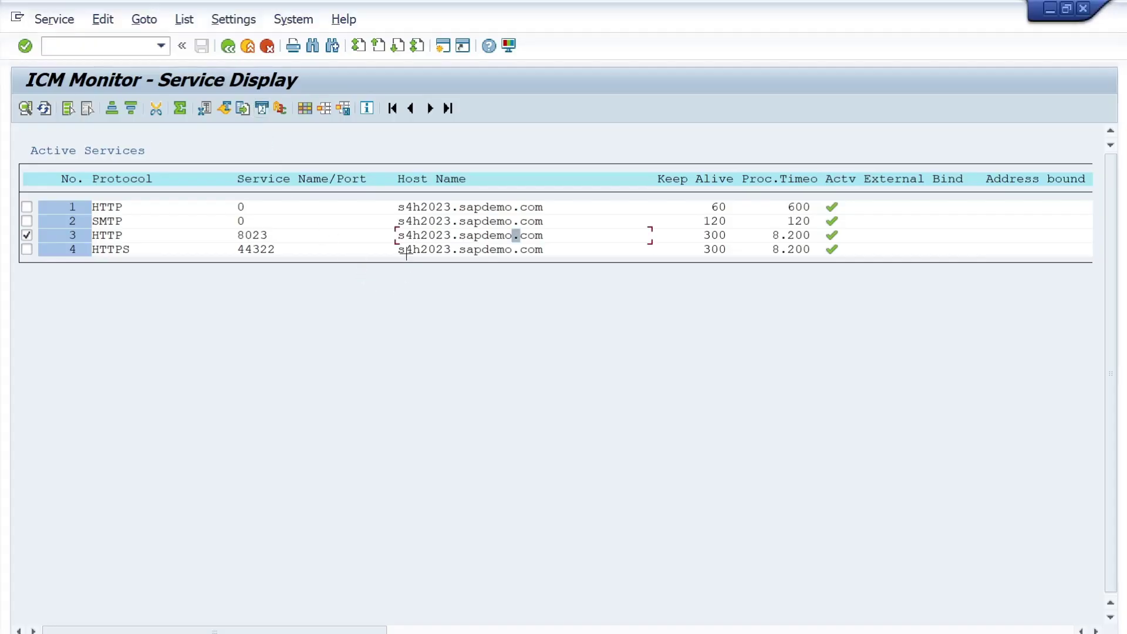
pyautogui.moveTo(398, 231); pyautogui.dragTo(552, 238)
pyautogui.hotkey('ctrl', 'c')
pyautogui.hotkey('alt', 'Tab')
pyautogui.hotkey('ctrl', 'v')
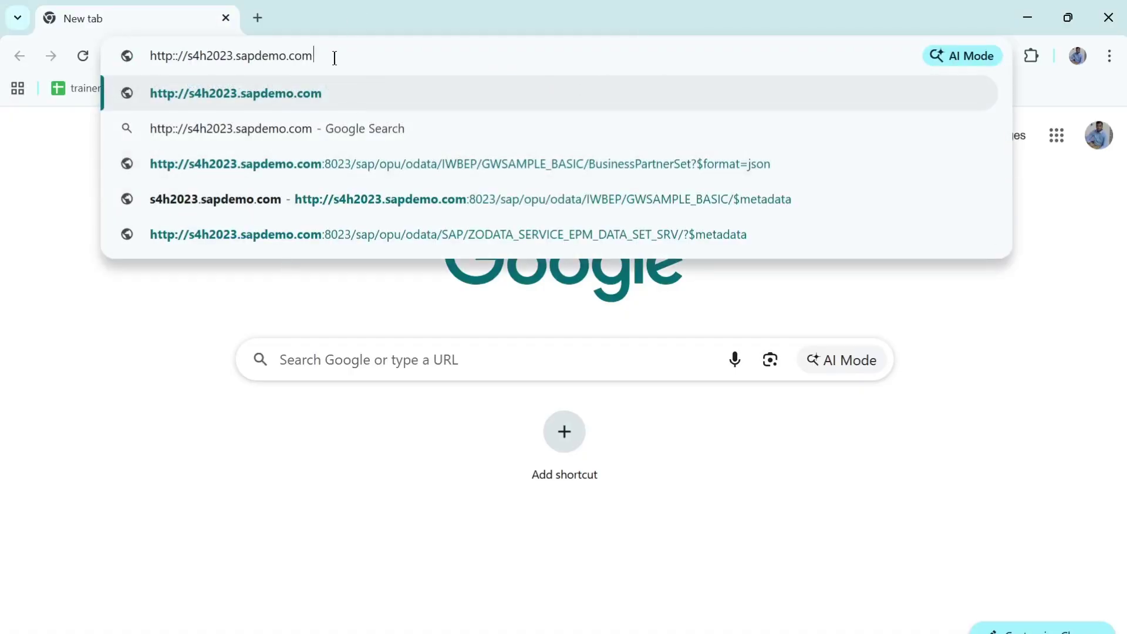
# - Check the HTTP port in the ICM service list, append :8023 to the address in Chrome and load the page
pyautogui.hotkey('alt', 'Tab')
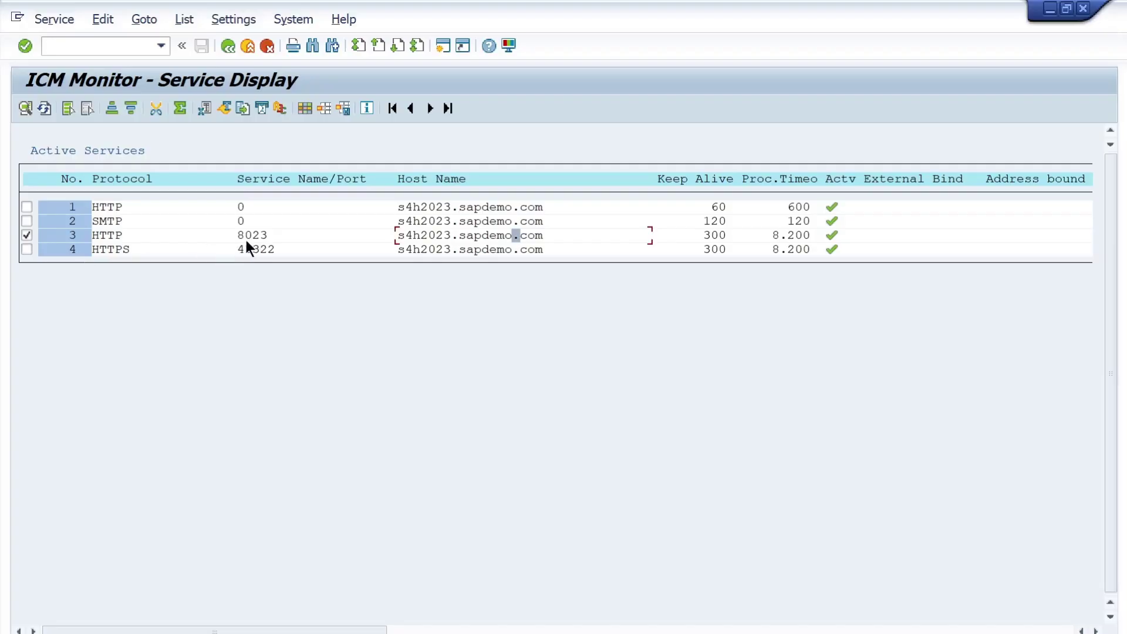
pyautogui.hotkey('alt', 'Tab')
pyautogui.write(':')
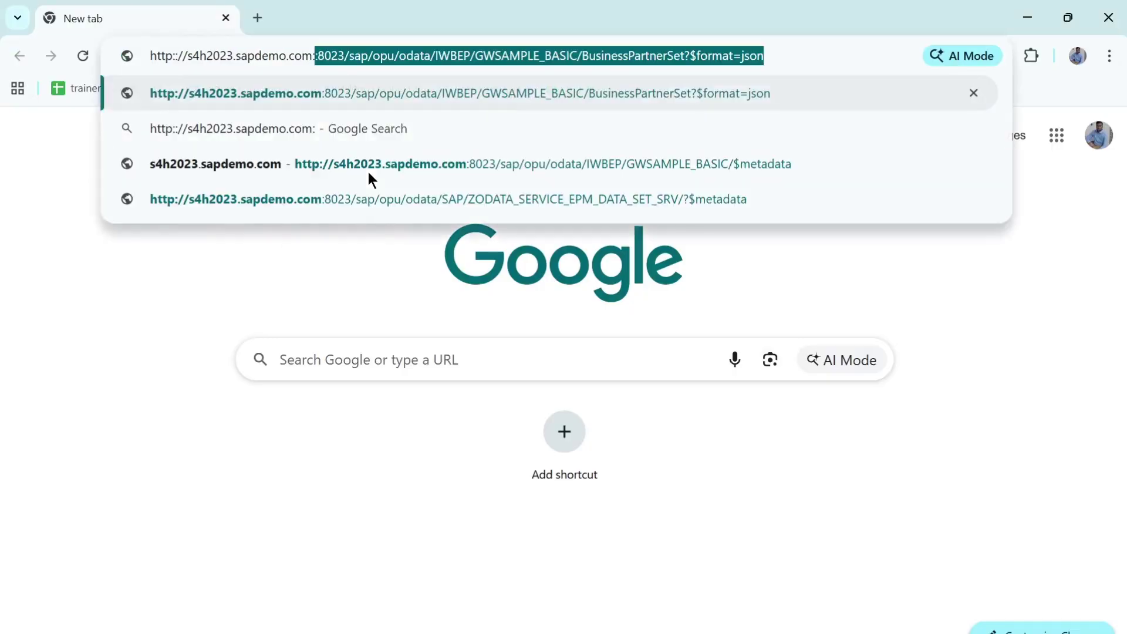
pyautogui.press('BackSpace')
pyautogui.write('8023')
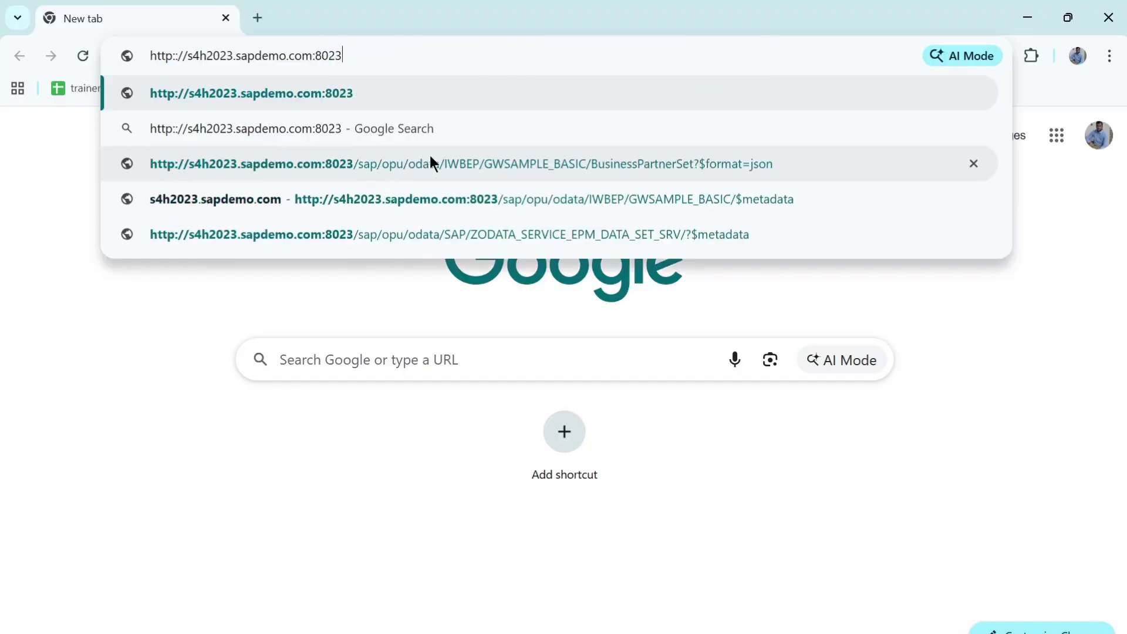
pyautogui.press('Return')
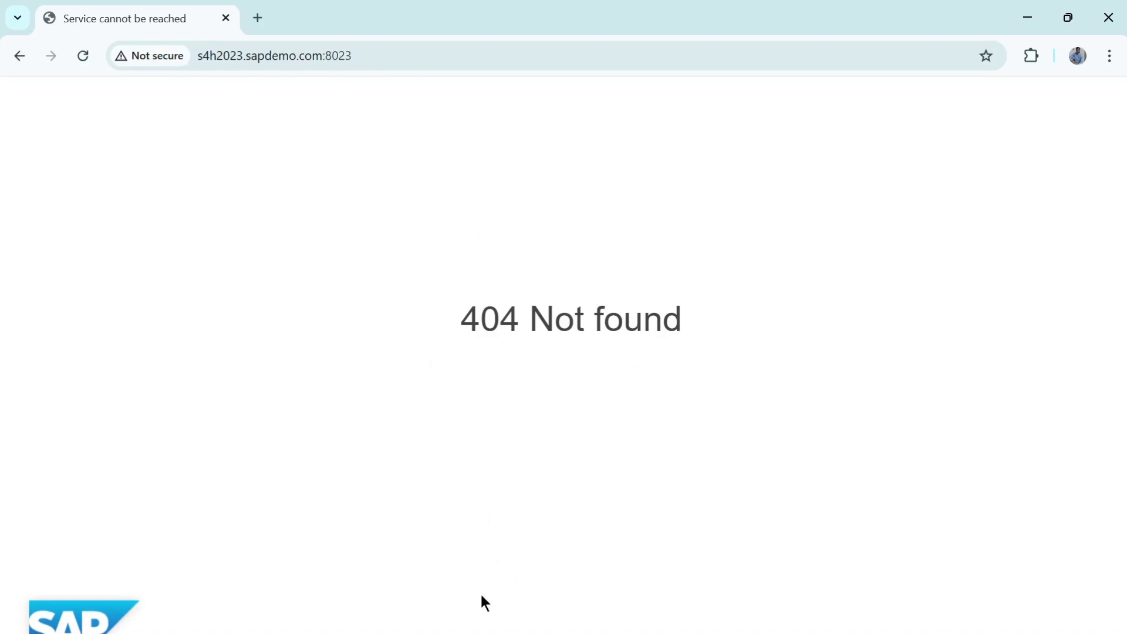
# - Open the System32 folder inside C:\Windows in File Explorer
pyautogui.press('super+e')
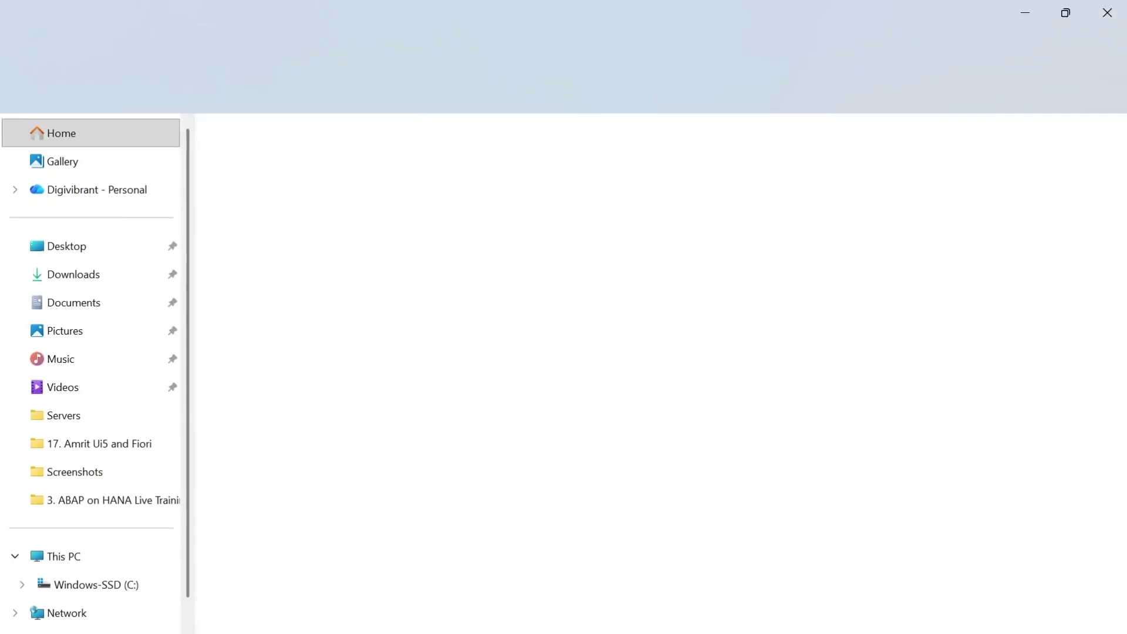
pyautogui.click(103, 585)
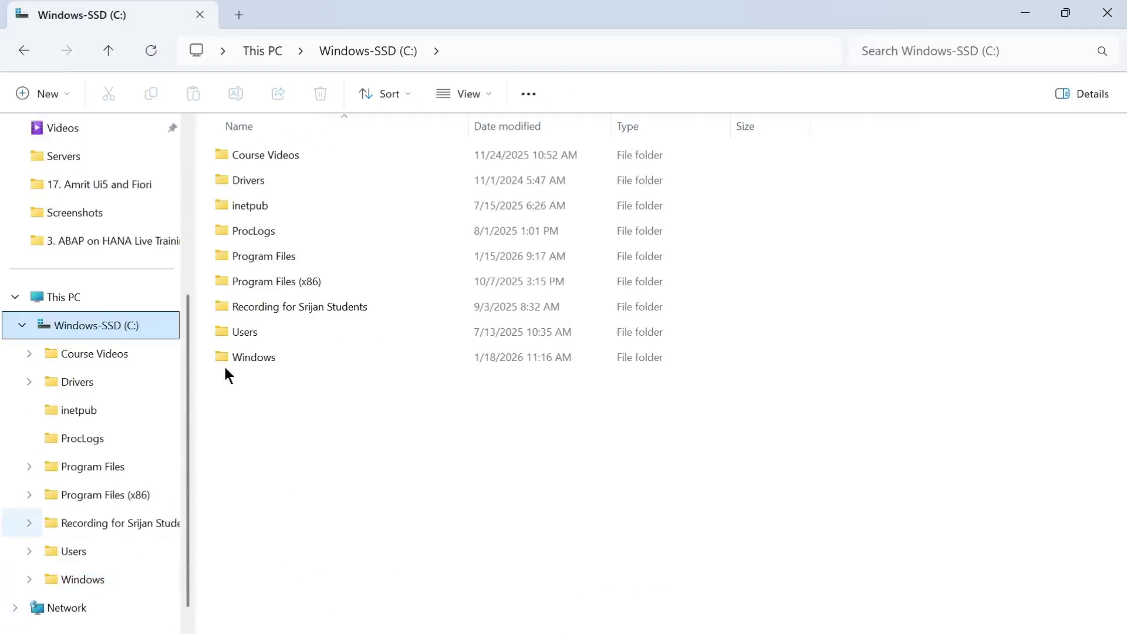
pyautogui.doubleClick(286, 352)
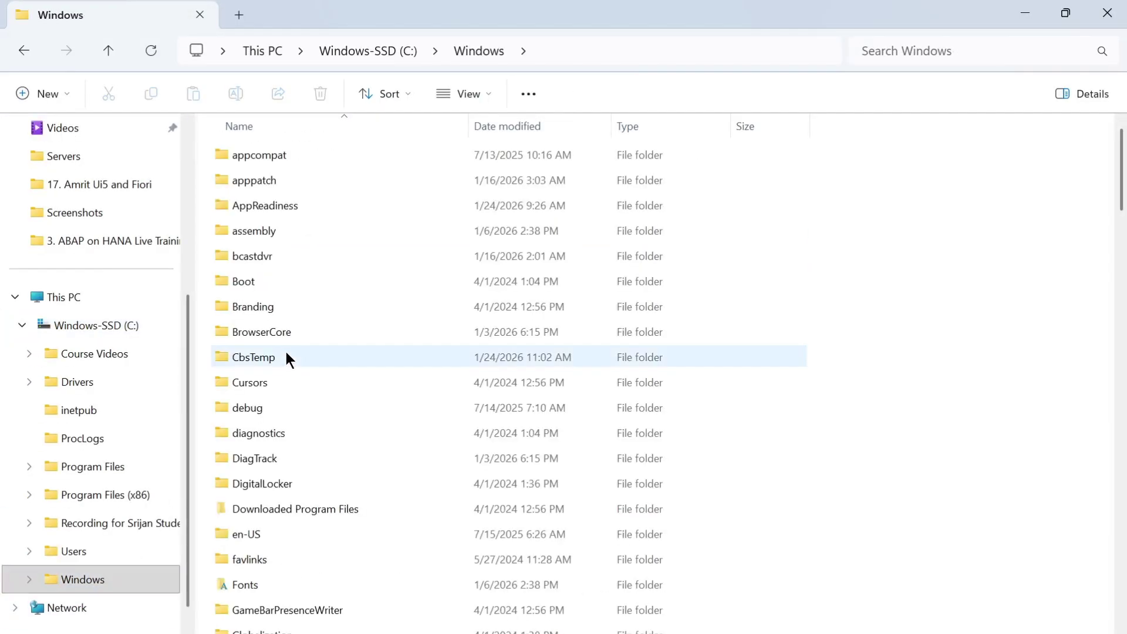
pyautogui.scroll(-2, 352, 413)
pyautogui.scroll(-15, 352, 414)
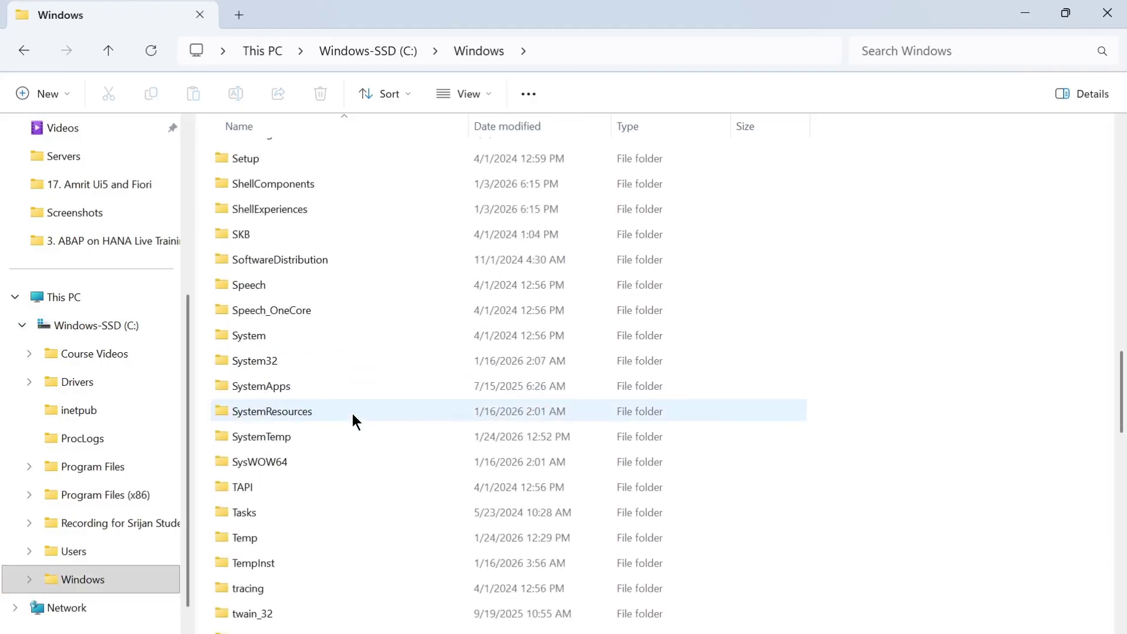
pyautogui.doubleClick(240, 362)
# - Locate the drivers folder in System32 and open its etc subfolder
pyautogui.scroll(-12, 326, 475)
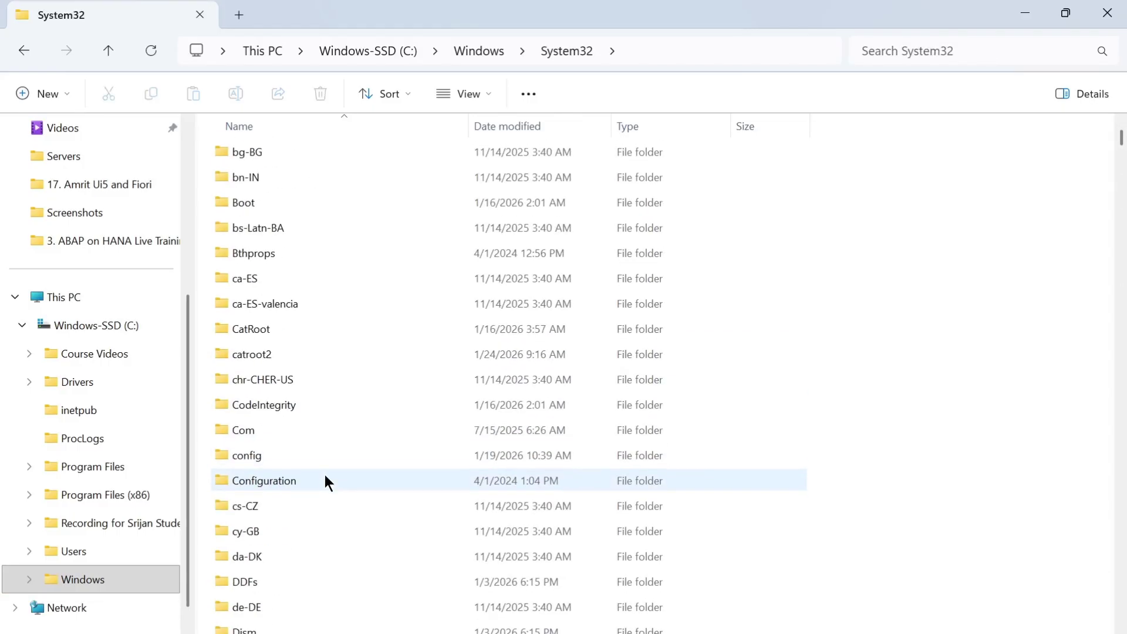
pyautogui.scroll(-14, 325, 474)
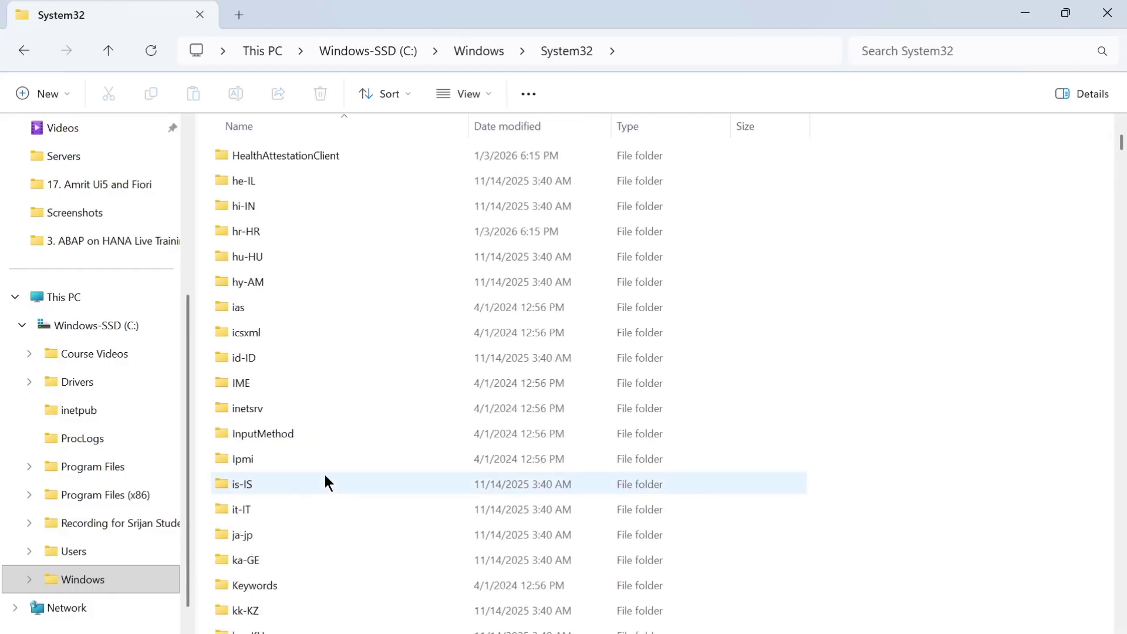
pyautogui.scroll(-17, 326, 474)
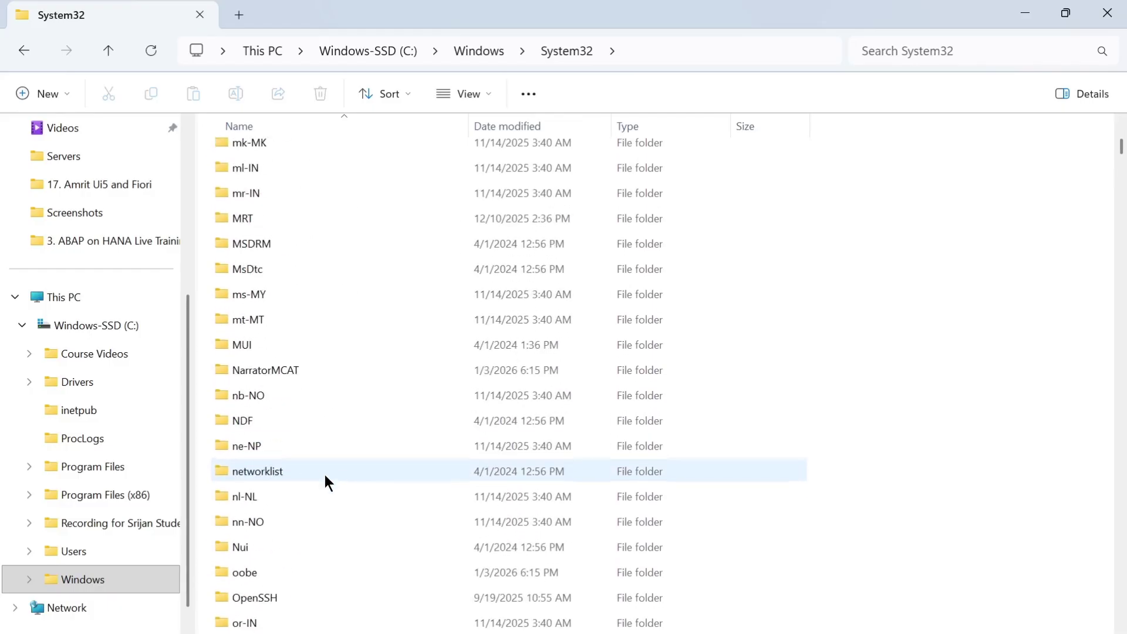
pyautogui.scroll(20, 325, 475)
pyautogui.scroll(15, 326, 481)
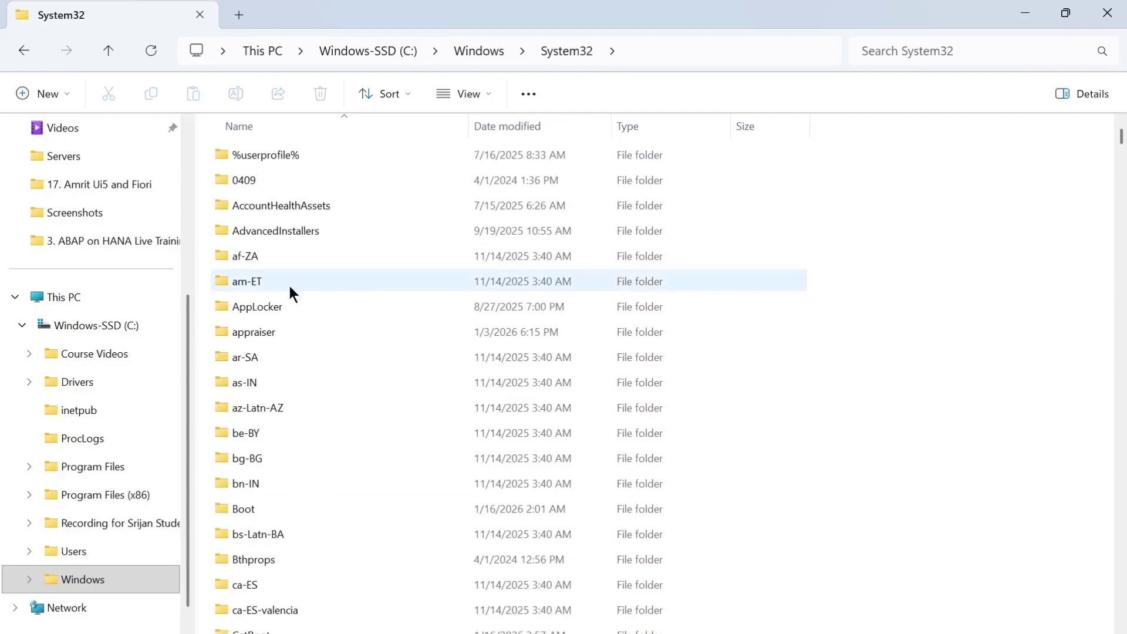
pyautogui.scroll(-8, 279, 428)
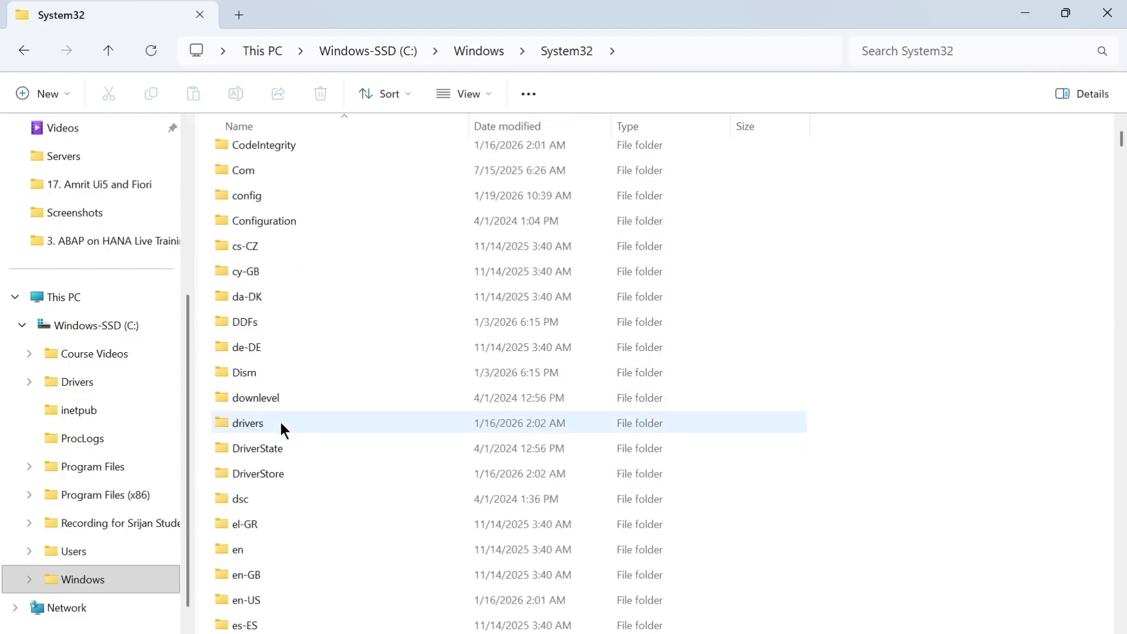
pyautogui.click(246, 425)
pyautogui.doubleClick(248, 425)
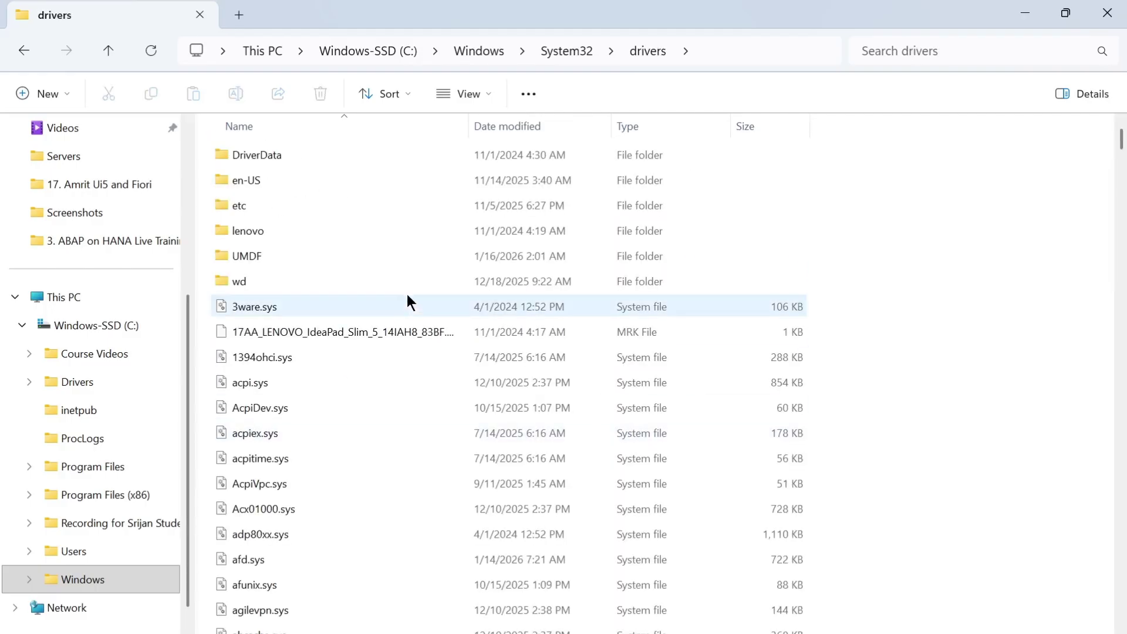
pyautogui.doubleClick(238, 200)
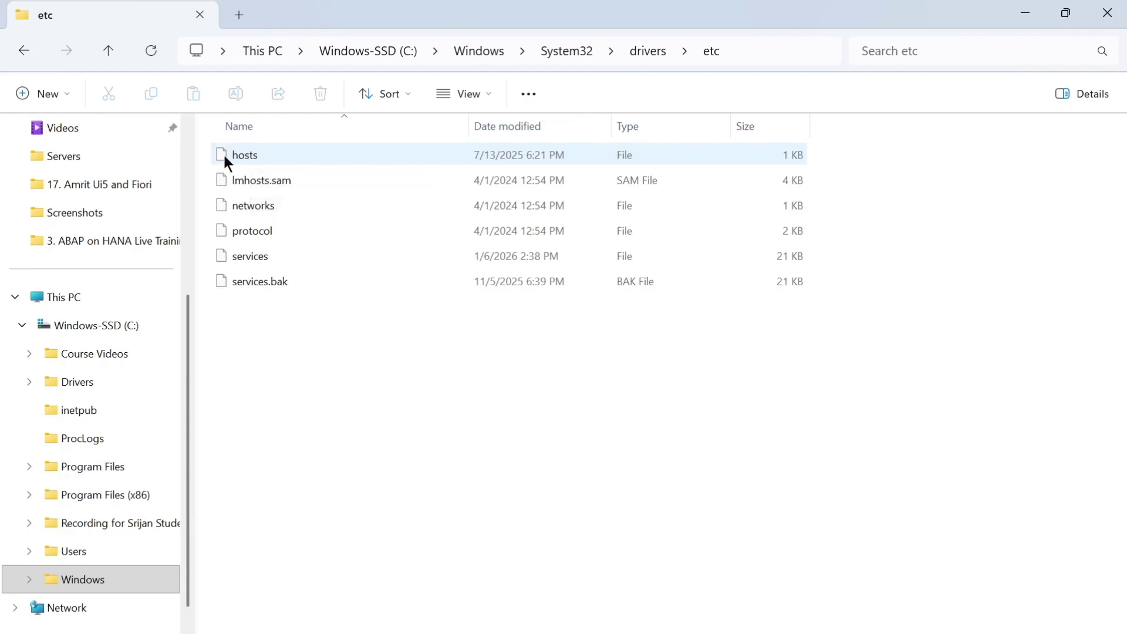
# - Open the hosts file from the etc folder in Notepad
pyautogui.click(252, 155)
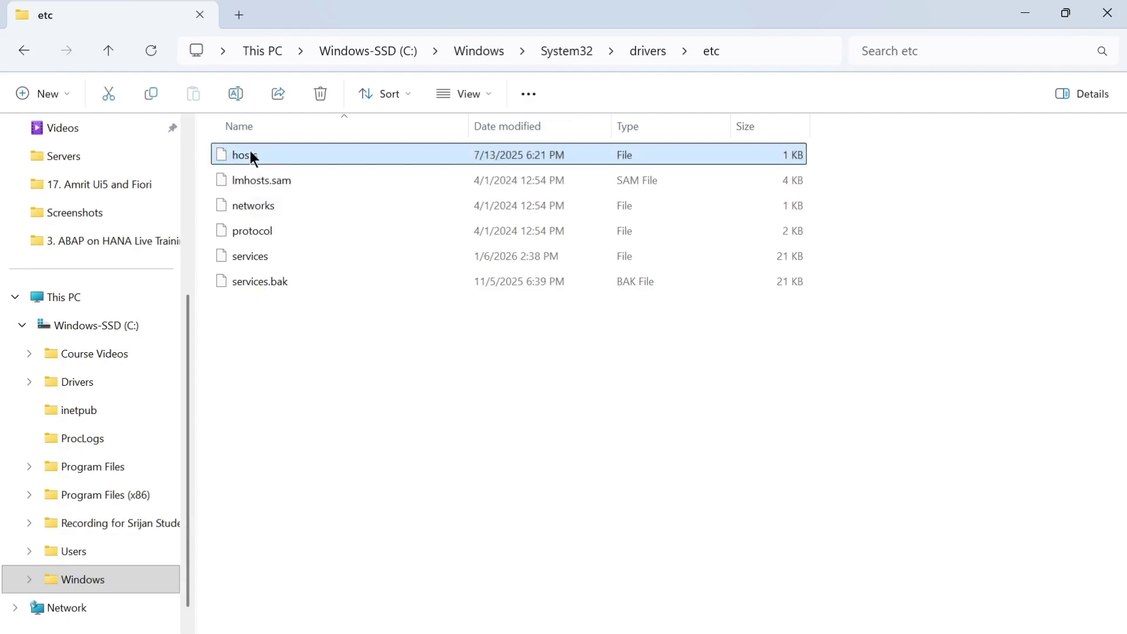
pyautogui.doubleClick(250, 153)
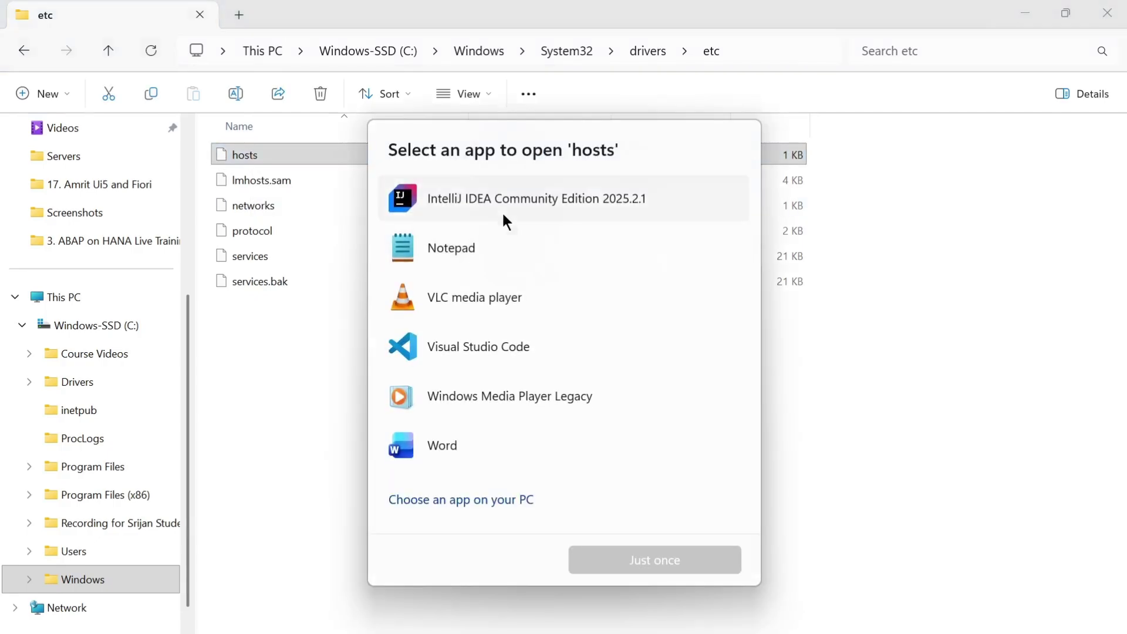
pyautogui.doubleClick(472, 246)
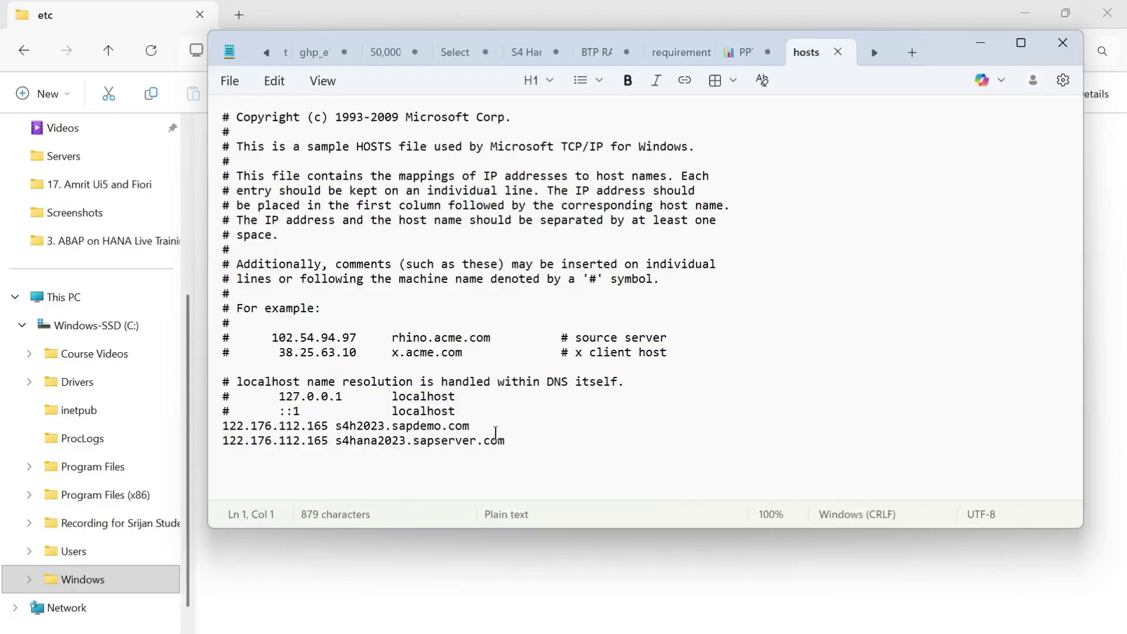
# - Compare the host name and port in Chrome's web address with the host names in Notepad's hosts file
pyautogui.hotkey('alt', 'Tab')
pyautogui.hotkey('alt', 'Tab')
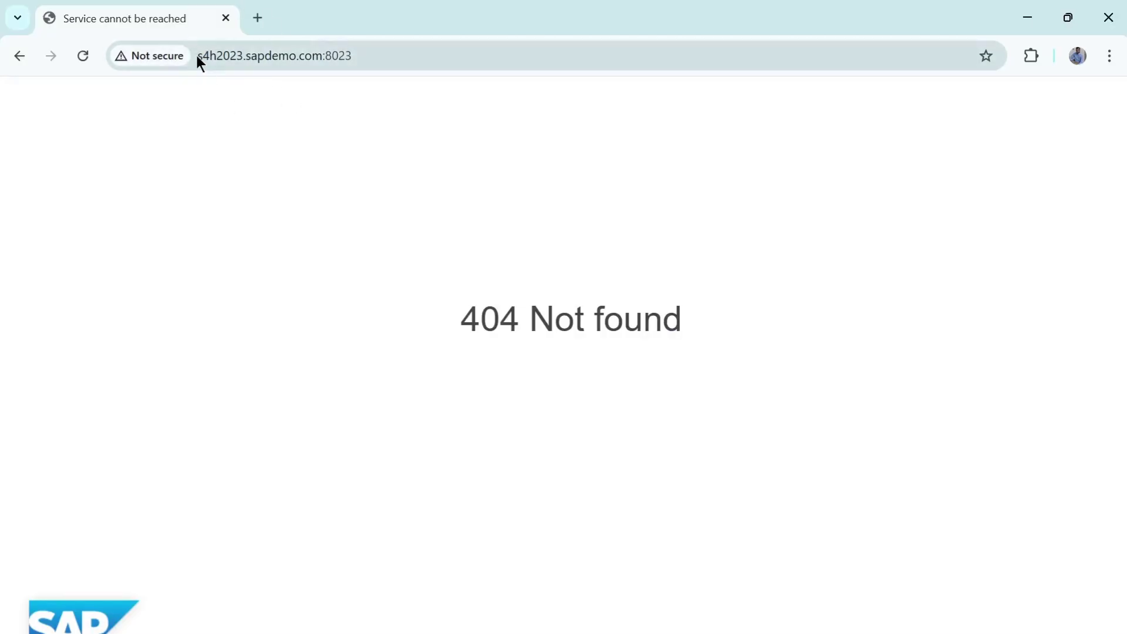
pyautogui.moveTo(199, 55); pyautogui.dragTo(365, 68)
pyautogui.hotkey('alt', 'Tab')
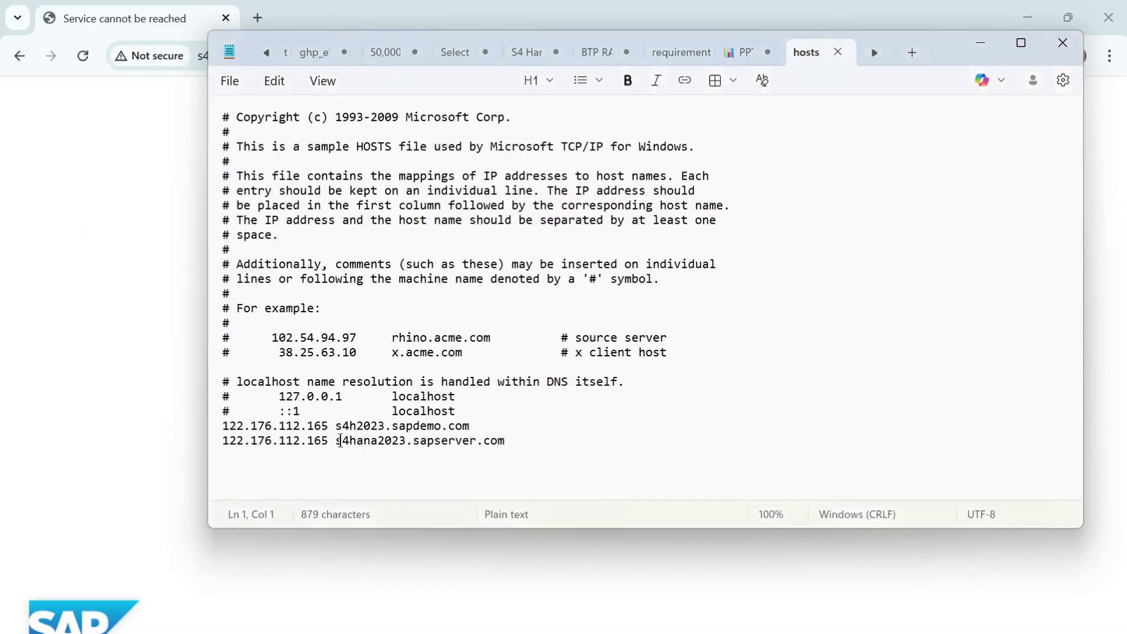
pyautogui.click(340, 441)
pyautogui.moveTo(341, 440); pyautogui.dragTo(434, 442)
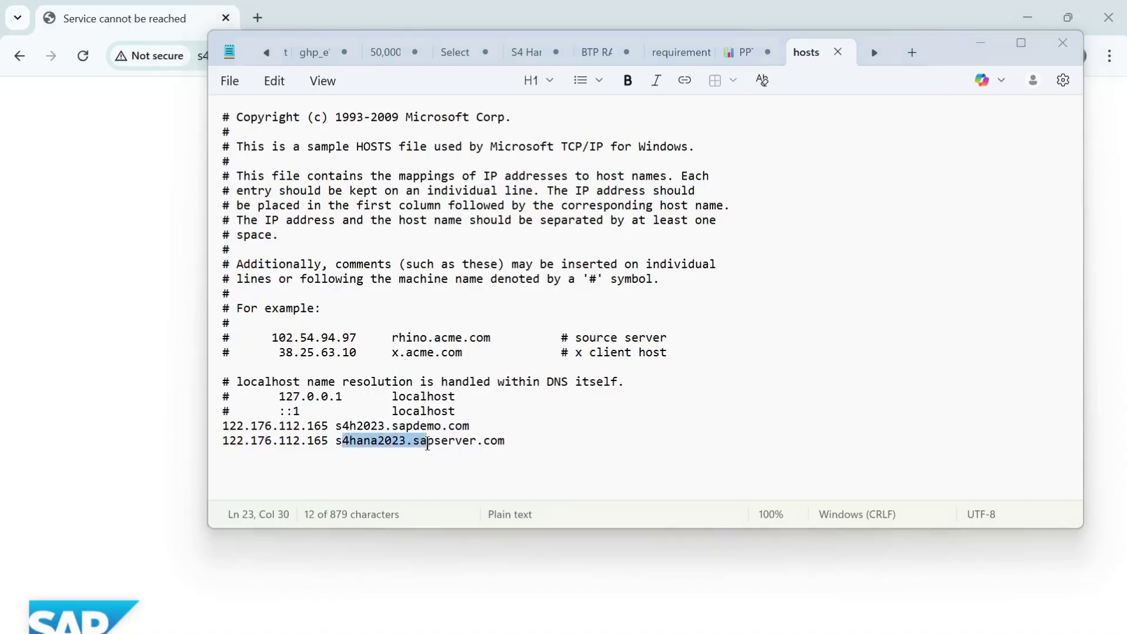
pyautogui.hotkey('alt', 'Tab')
pyautogui.hotkey('alt', 'Tab')
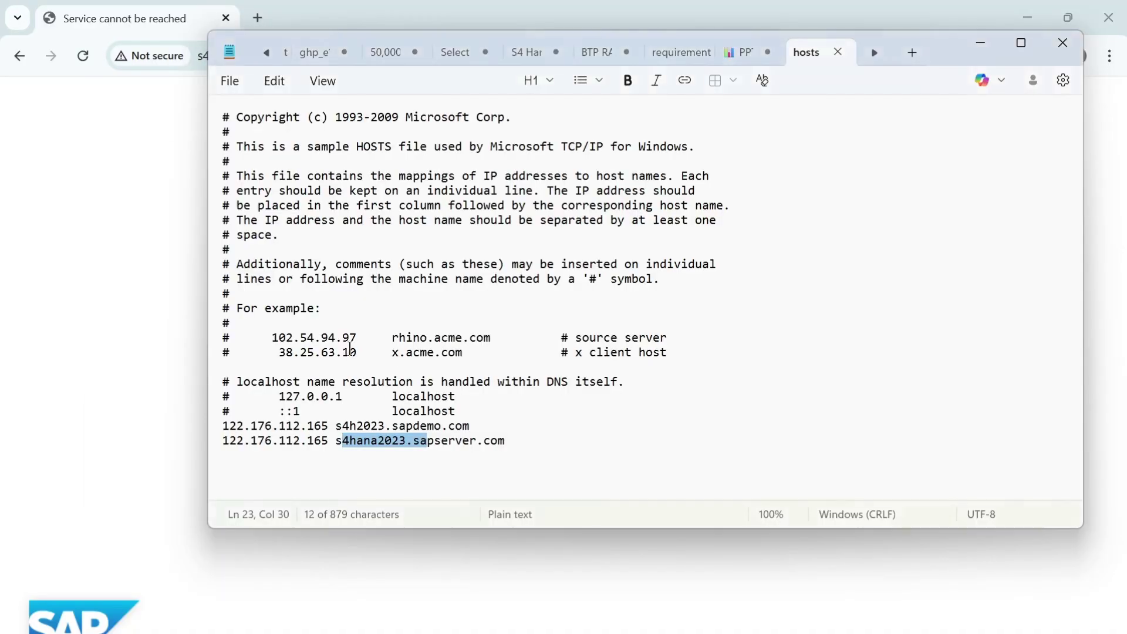
# - Examine the line of the hosts file that maps an IP address to s4h2023.sapdemo.com
pyautogui.moveTo(470, 426); pyautogui.dragTo(209, 425)
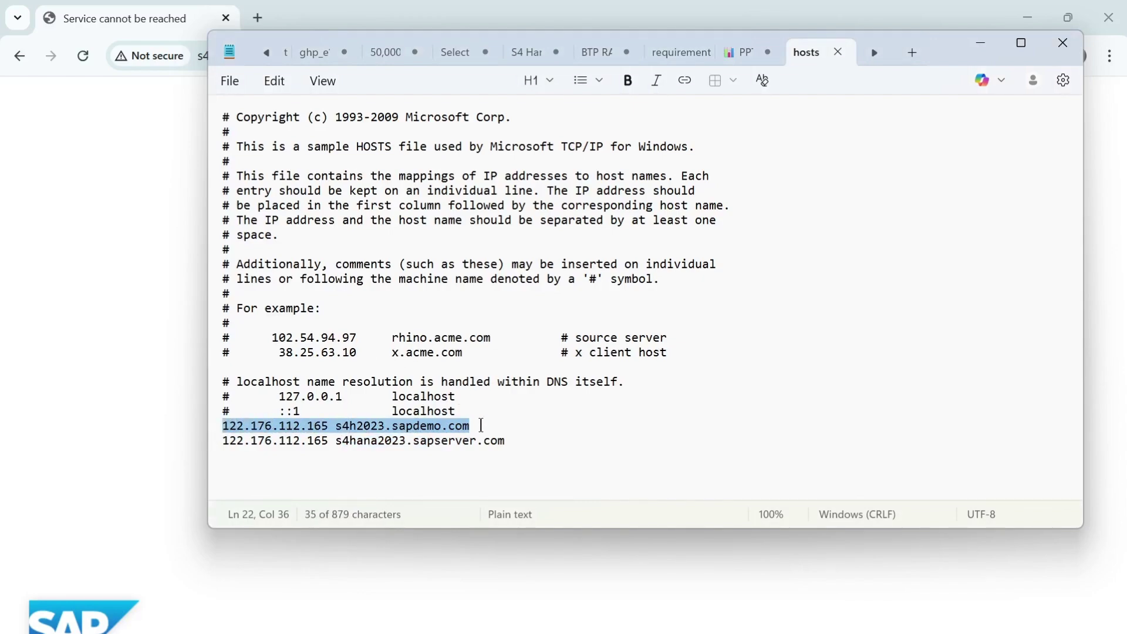
pyautogui.click(480, 425)
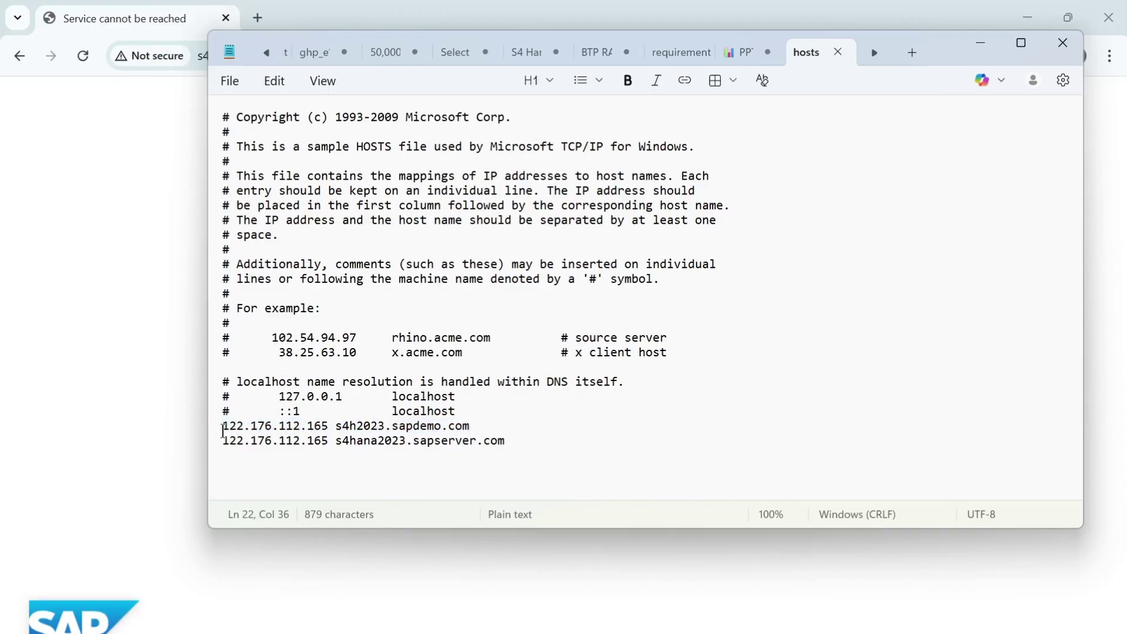
pyautogui.moveTo(224, 427); pyautogui.dragTo(468, 423)
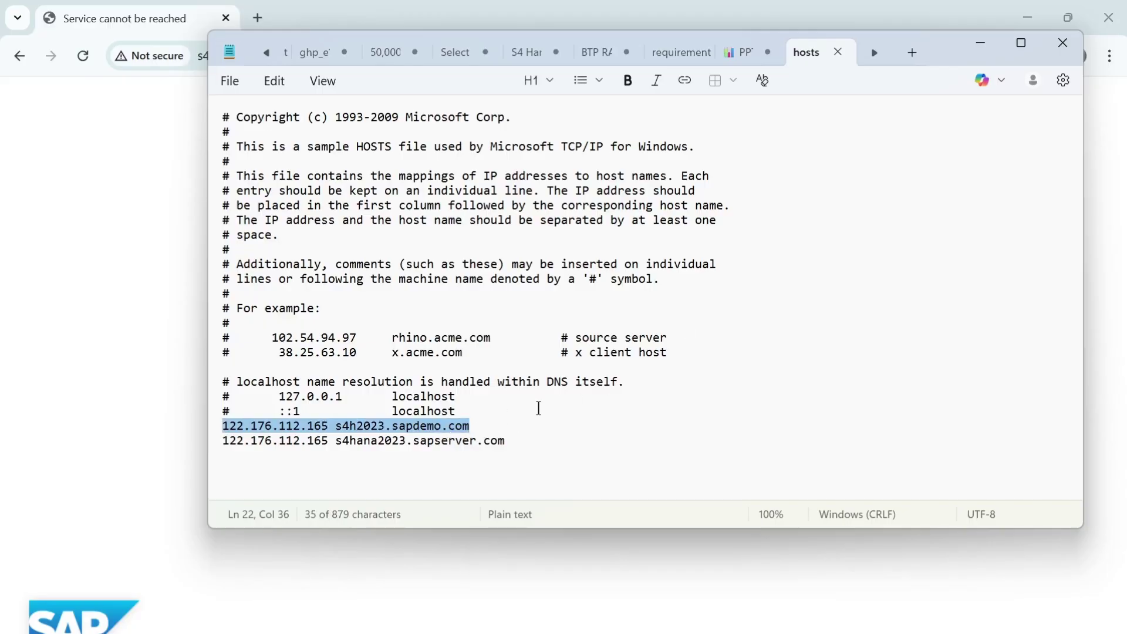
pyautogui.click(299, 437)
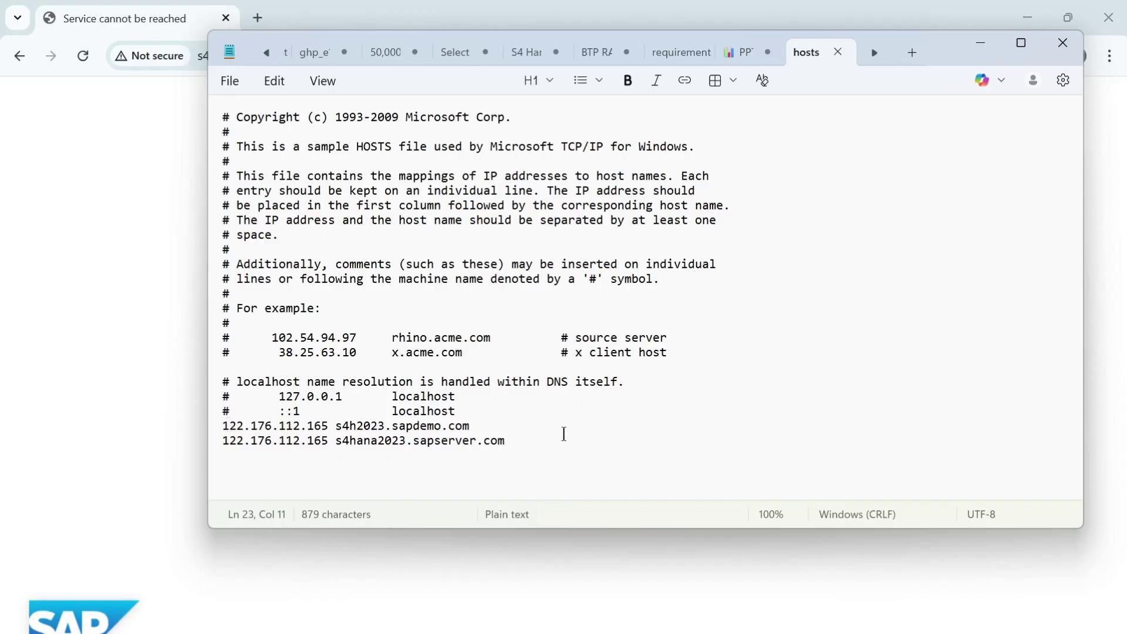
pyautogui.click(605, 413)
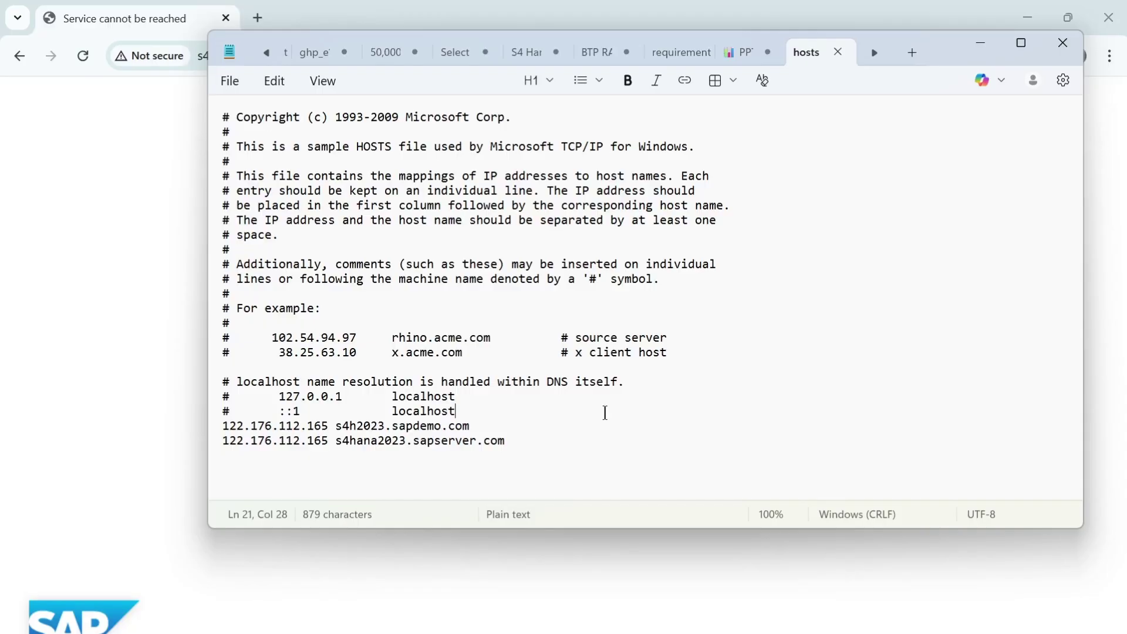
pyautogui.click(501, 426)
pyautogui.press('Return')
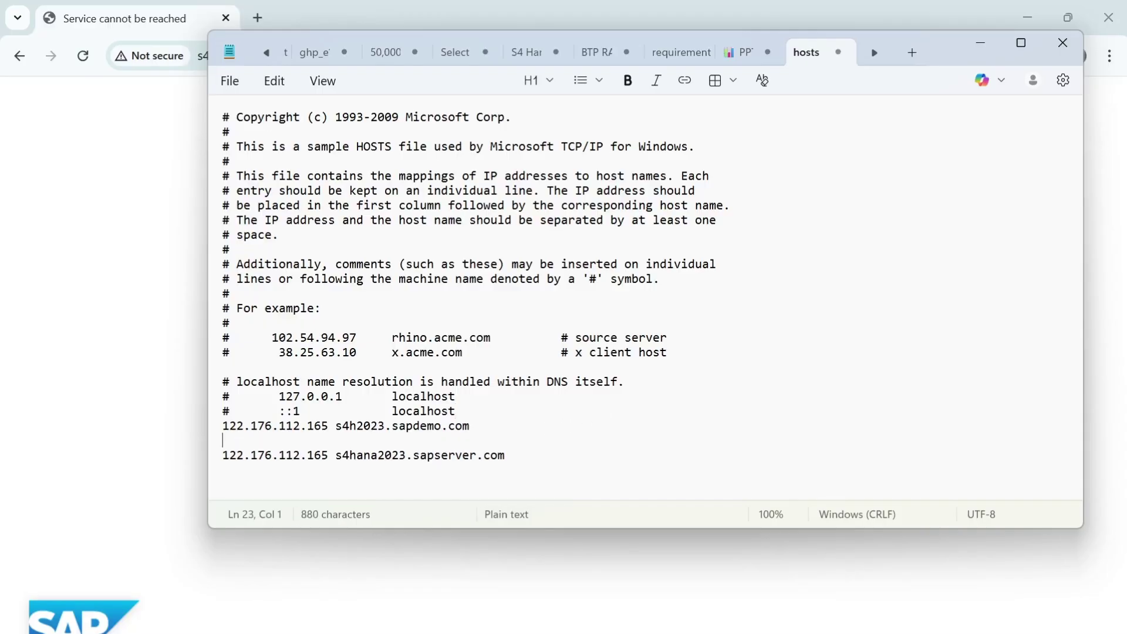
pyautogui.press('BackSpace')
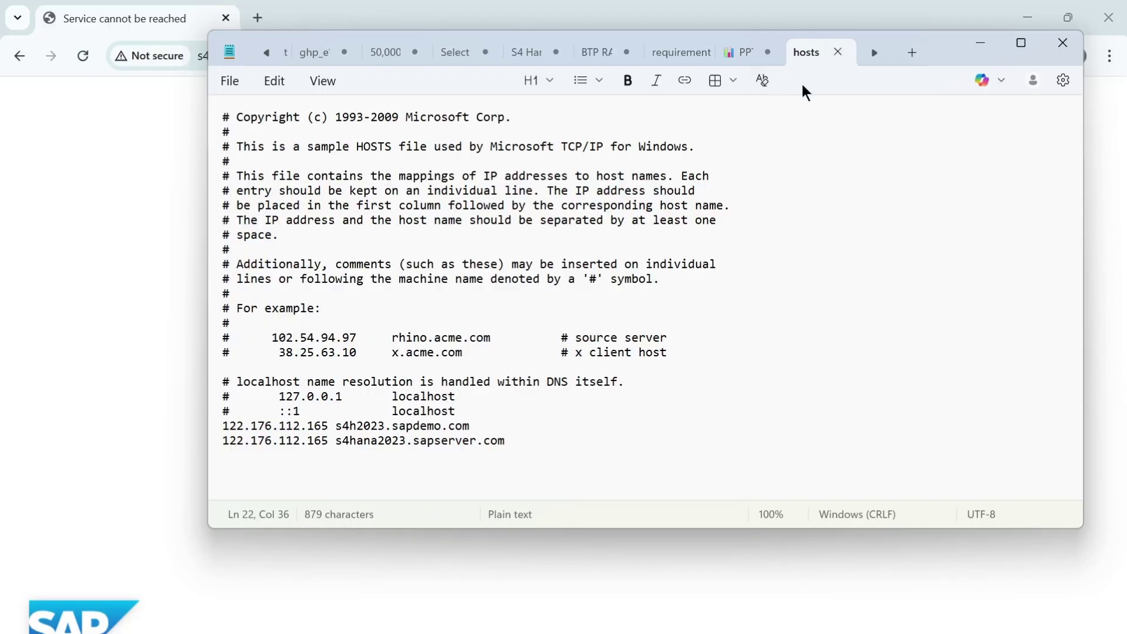
pyautogui.hotkey('alt', 'Tab')
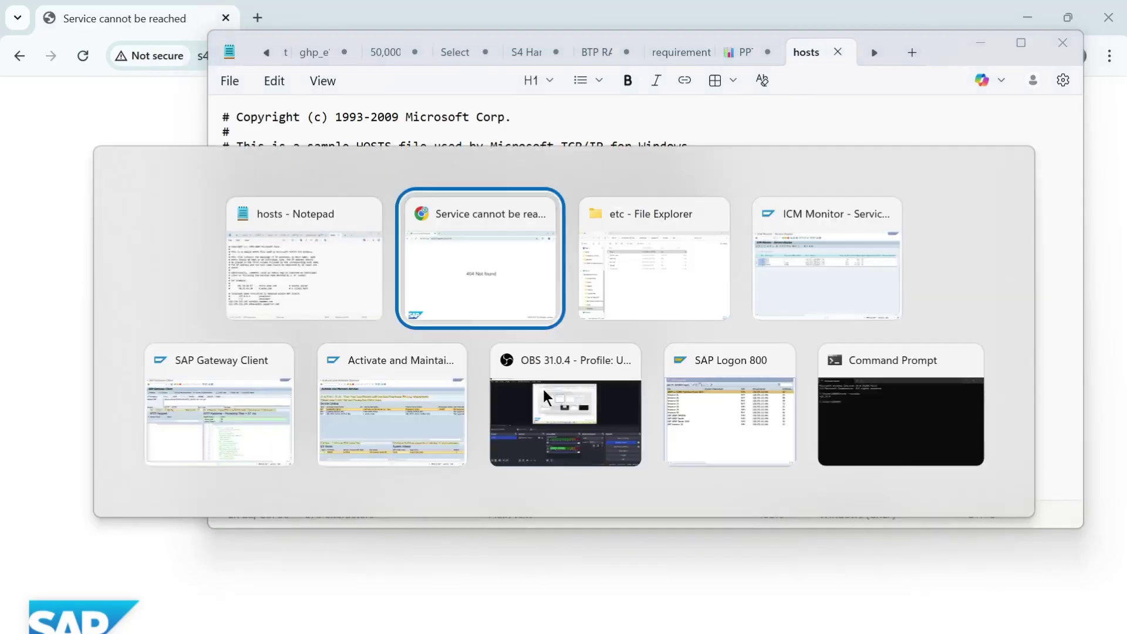
pyautogui.hotkey('alt', 'shift', 'Tab')
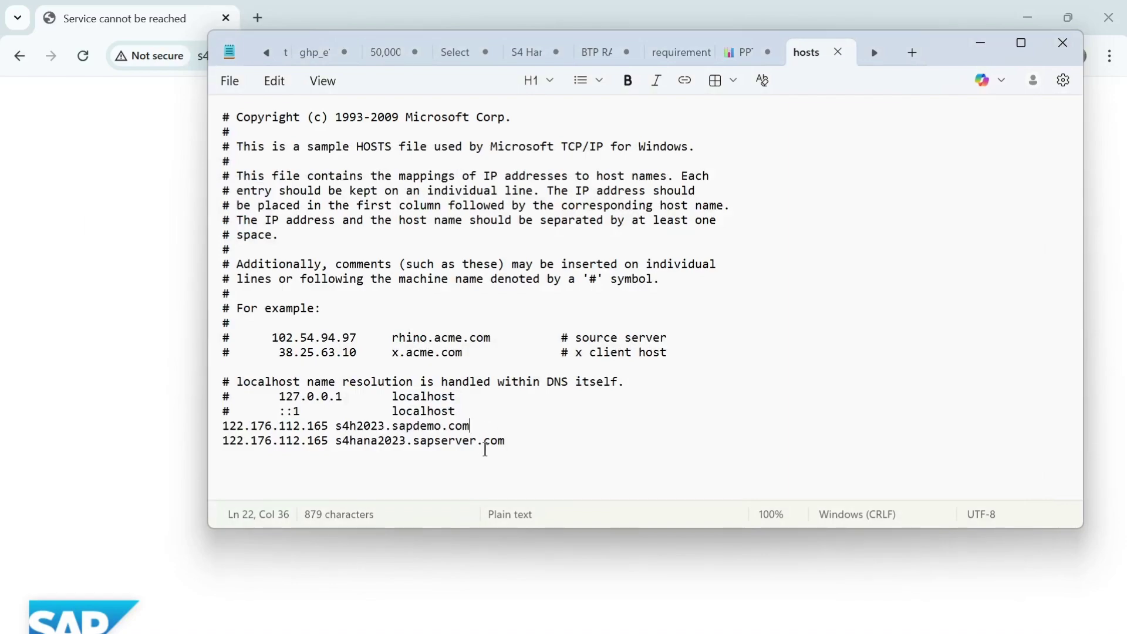
# - Duplicate the s4hana2023.sapserver.com entry on a new line at the end of the hosts file
pyautogui.moveTo(514, 441); pyautogui.dragTo(212, 457)
pyautogui.hotkey('ctrl', 'c')
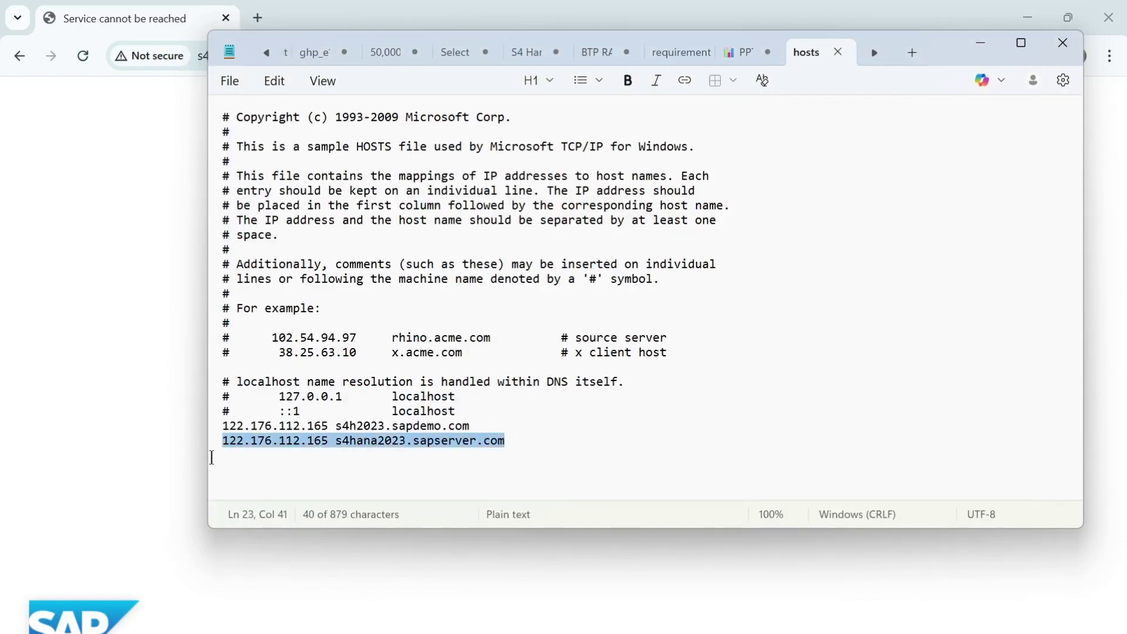
pyautogui.press('Down')
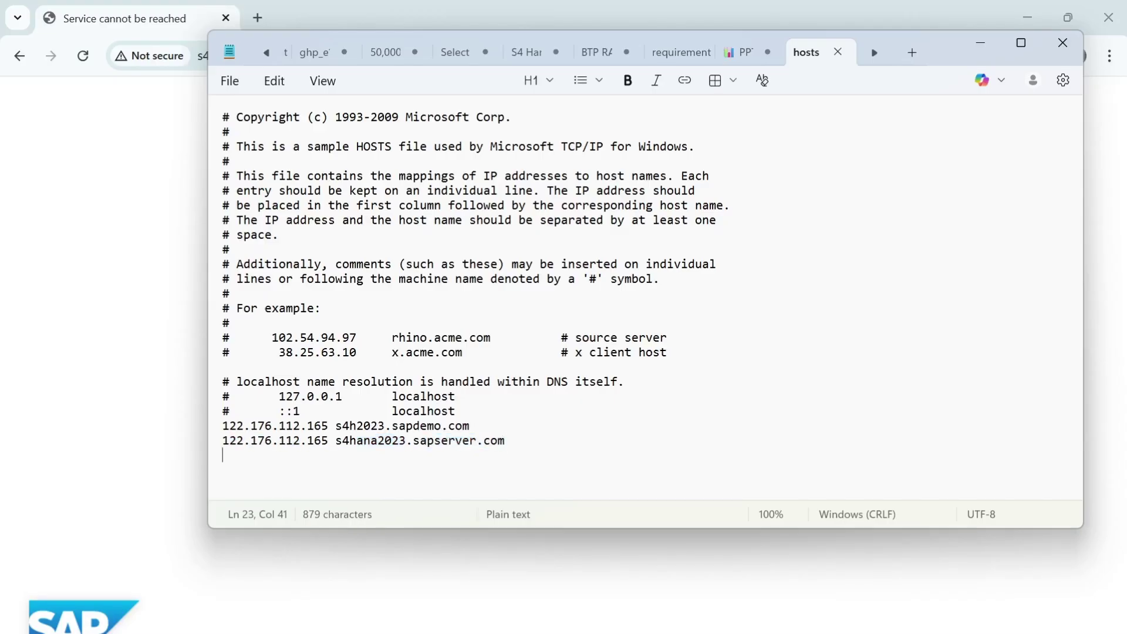
pyautogui.hotkey('ctrl', 'v')
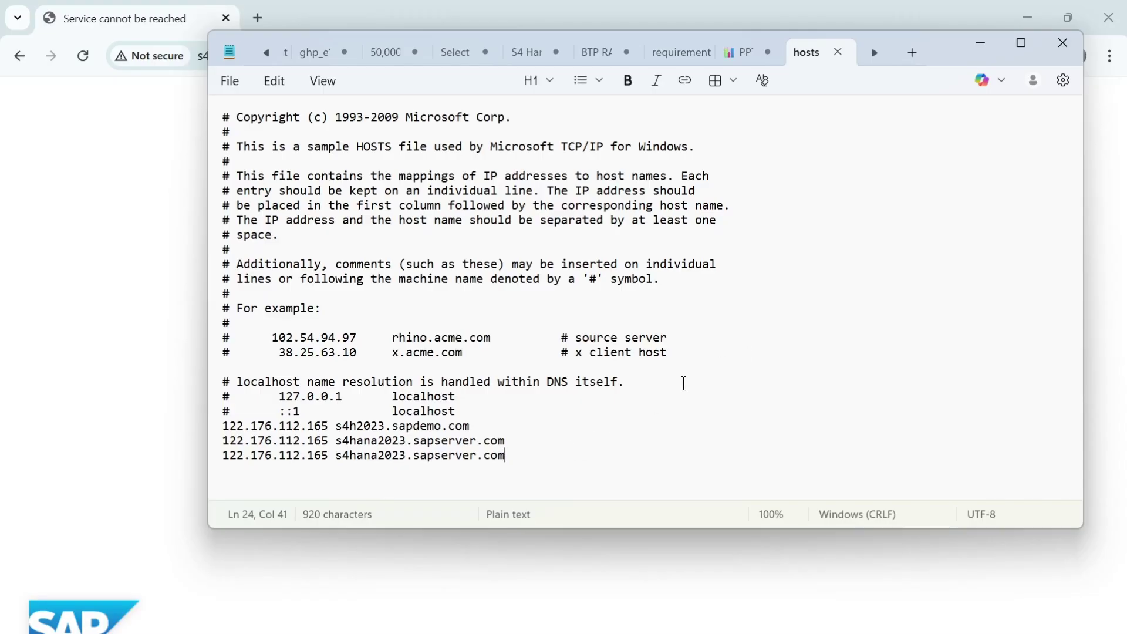
# - Delete the duplicated s4hana2023.sapserver.com line and its line break from the hosts file
pyautogui.moveTo(509, 457); pyautogui.dragTo(197, 459)
pyautogui.press('BackSpace')
pyautogui.press('BackSpace')
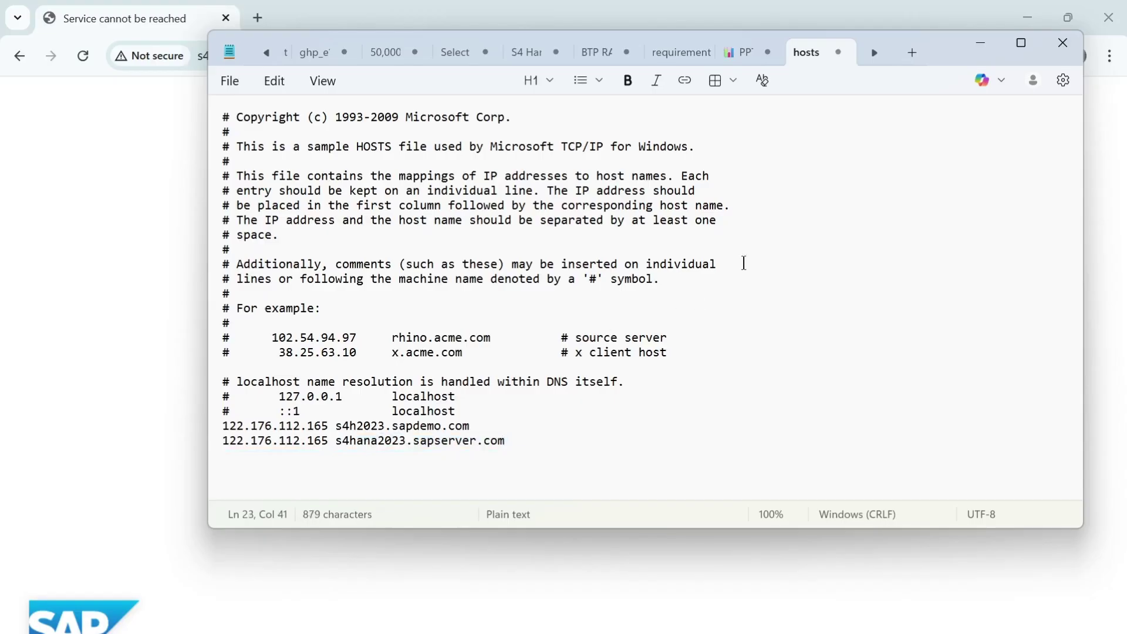
# - Save the edited hosts file as a text document named hosts in the Downloads folder
pyautogui.click(1063, 80)
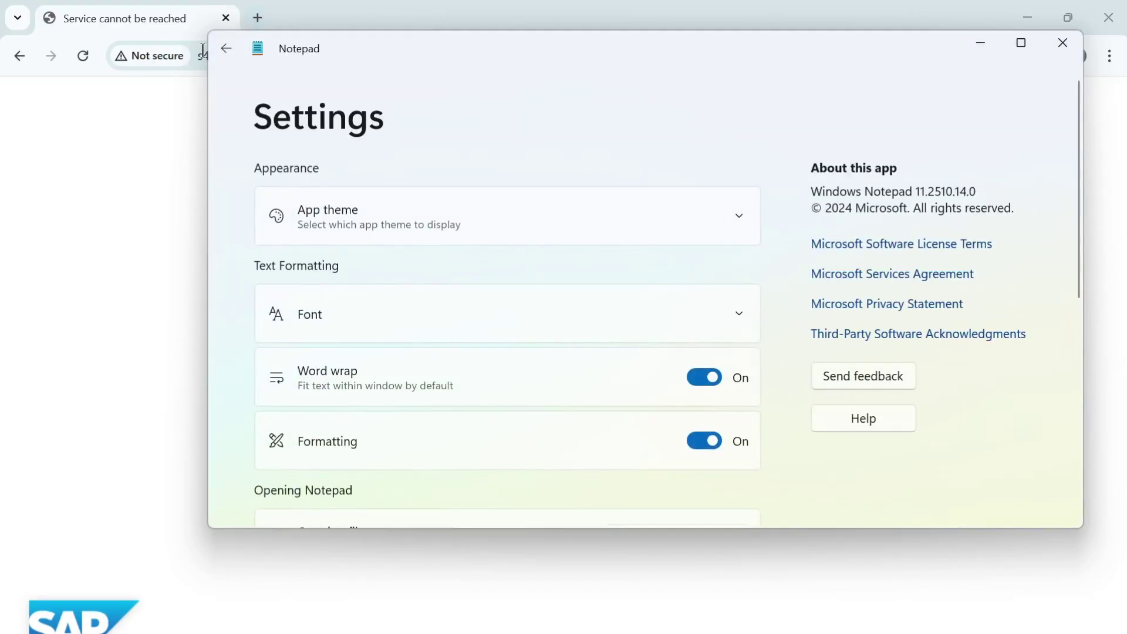
pyautogui.click(226, 48)
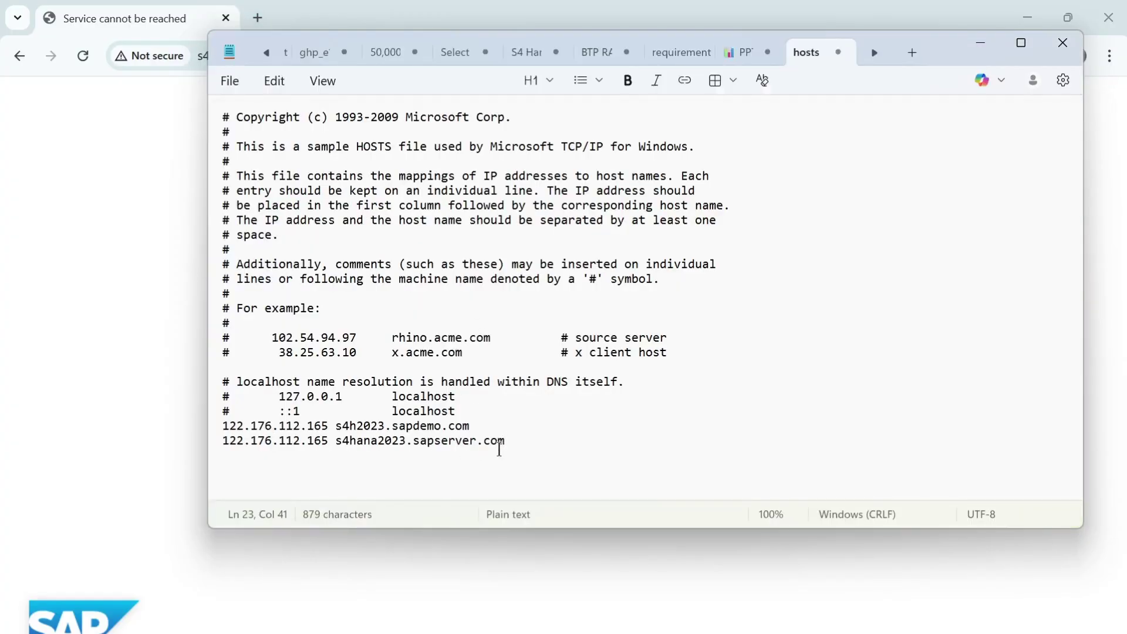
pyautogui.click(550, 448)
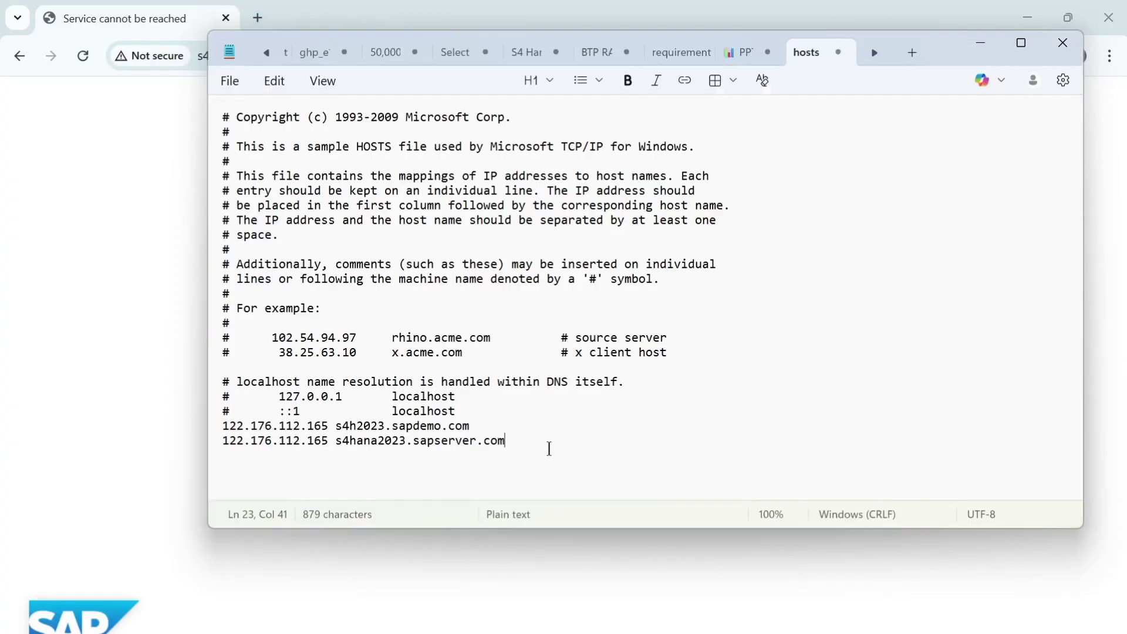
pyautogui.click(231, 83)
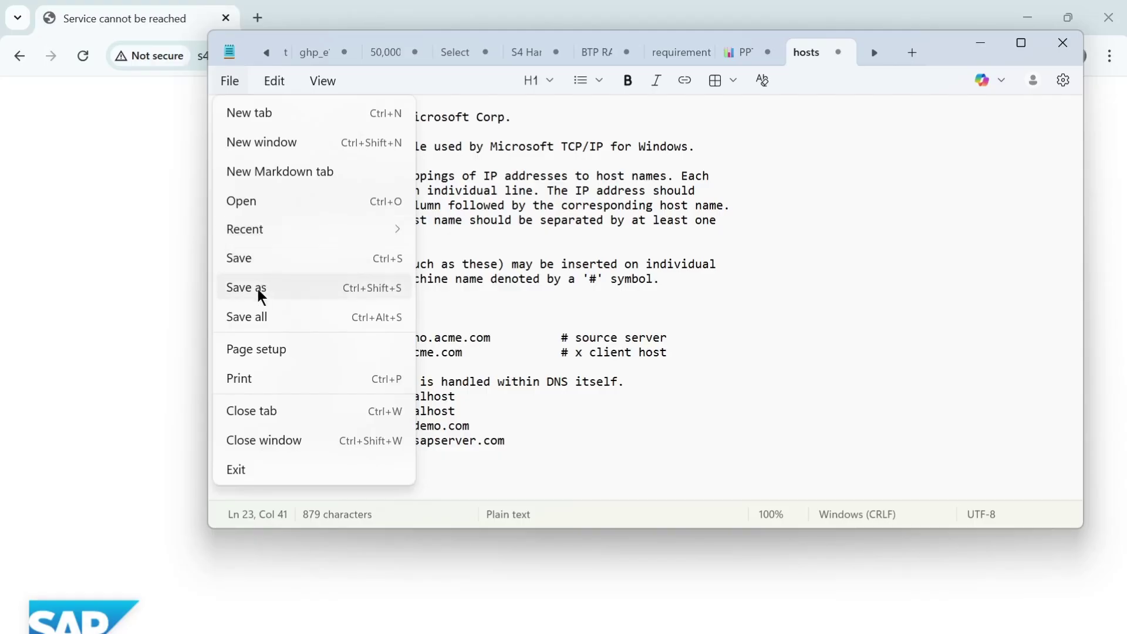
pyautogui.click(258, 289)
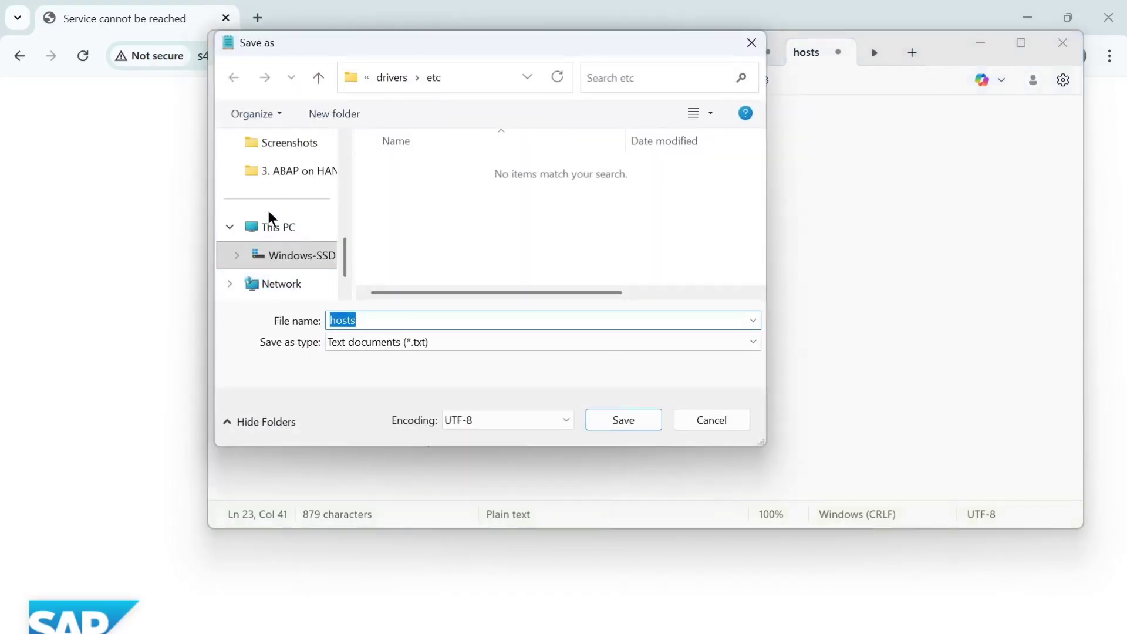
pyautogui.scroll(5, 270, 217)
pyautogui.click(288, 292)
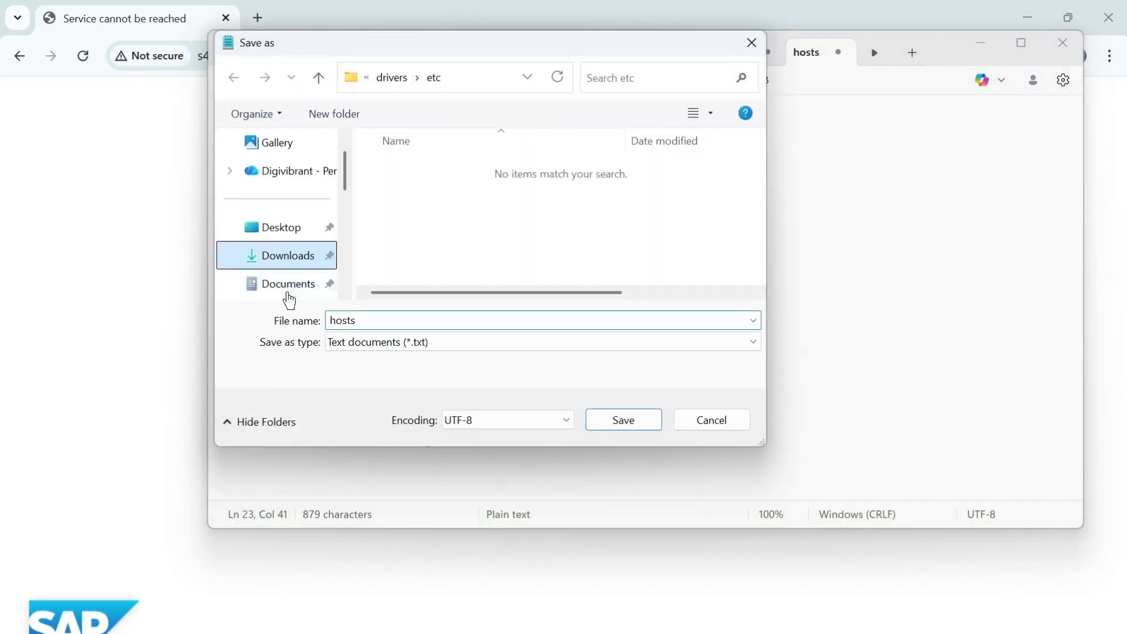
pyautogui.click(620, 421)
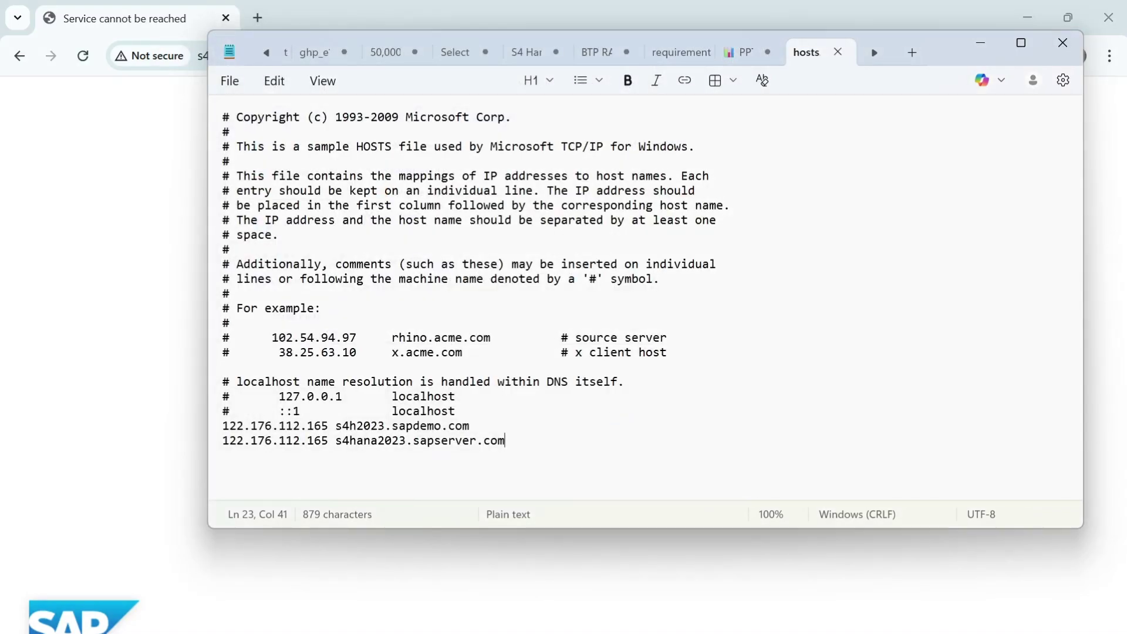
# - Switch to File Explorer and select the saved hosts.txt file in the Downloads folder
pyautogui.hotkey('alt', 'Tab')
pyautogui.scroll(4, 105, 294)
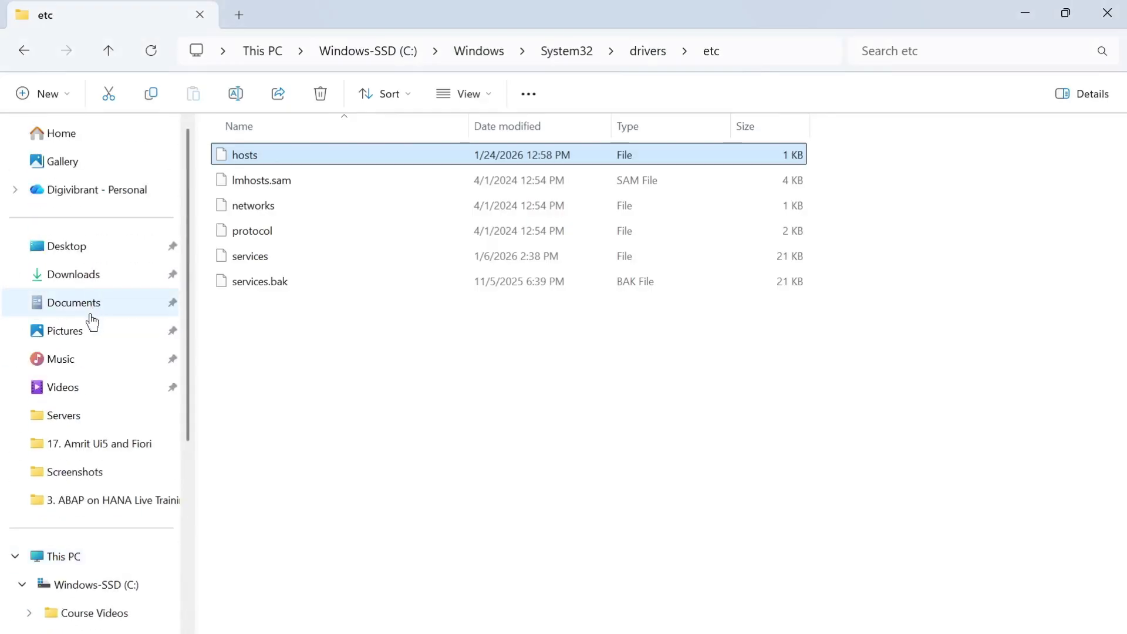
pyautogui.click(98, 288)
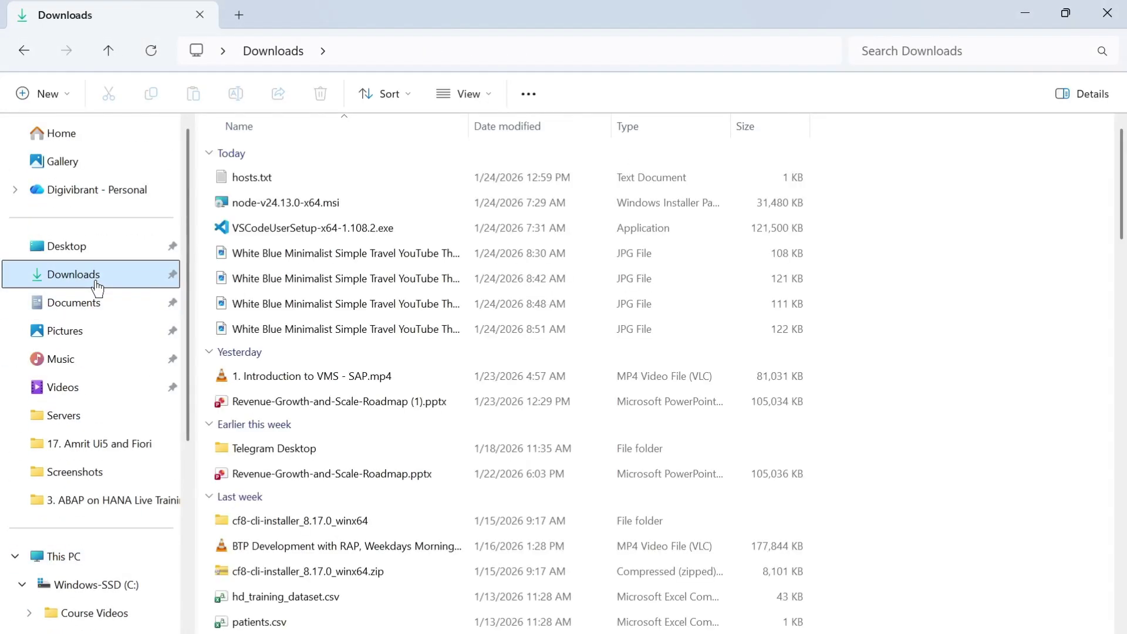
pyautogui.click(295, 176)
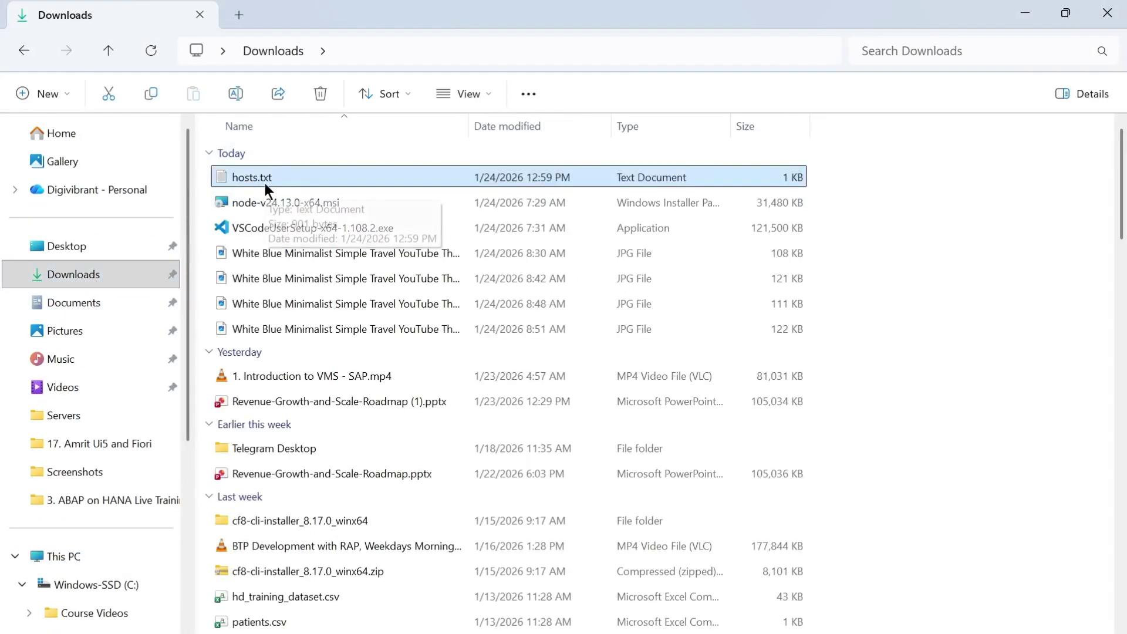
# - Hide the file name extensions in the Downloads folder and show them again
pyautogui.click(486, 95)
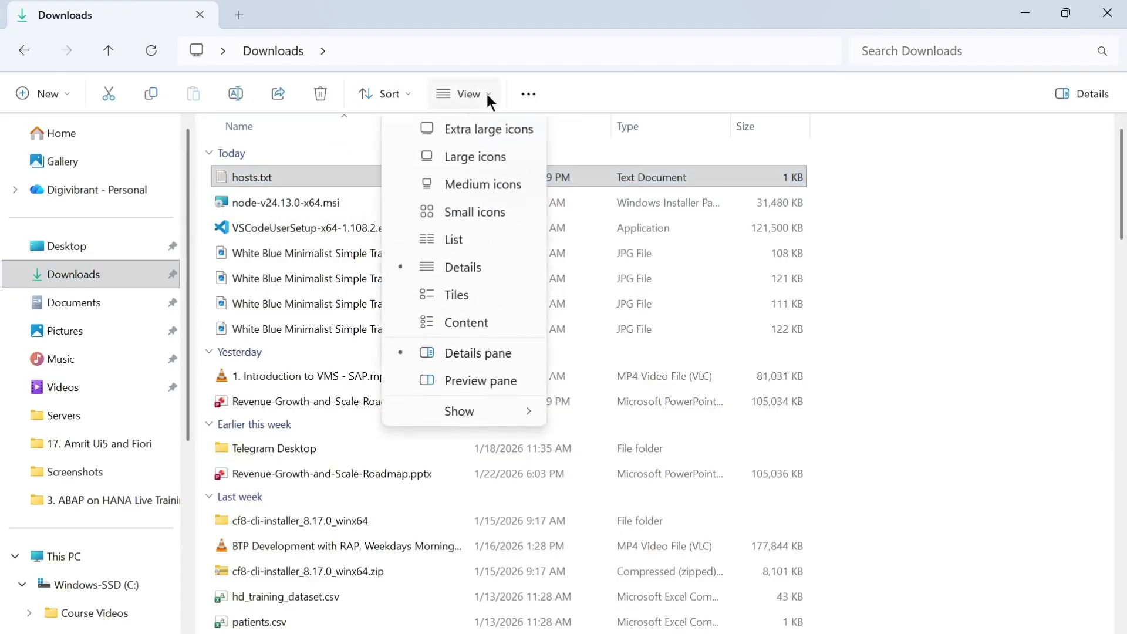
pyautogui.moveTo(474, 413)
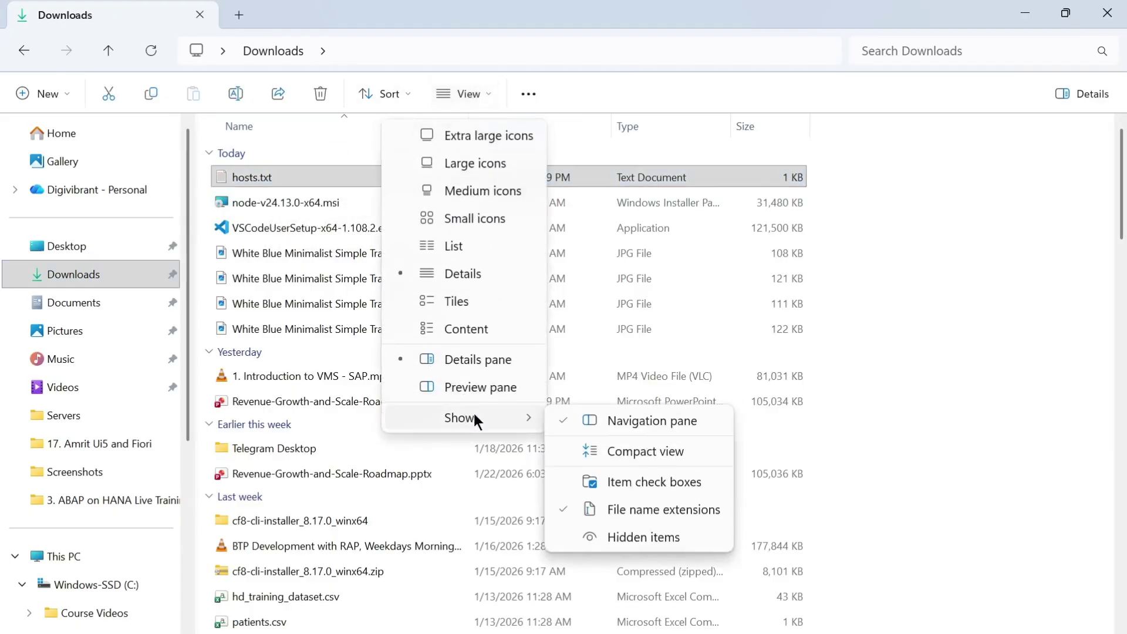
pyautogui.click(638, 511)
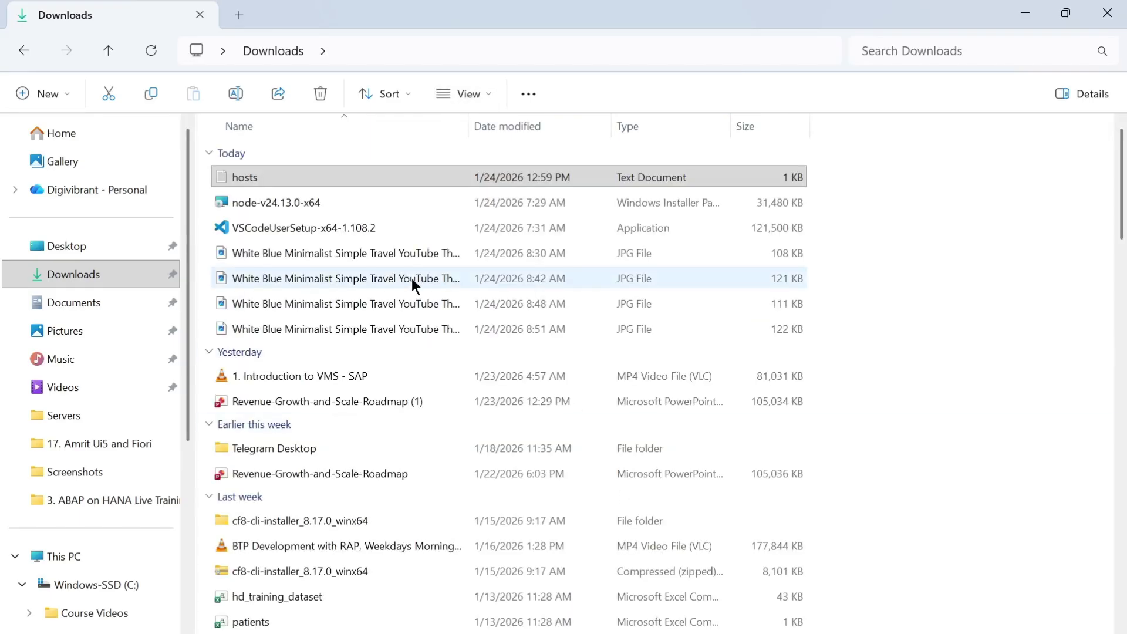
pyautogui.click(484, 91)
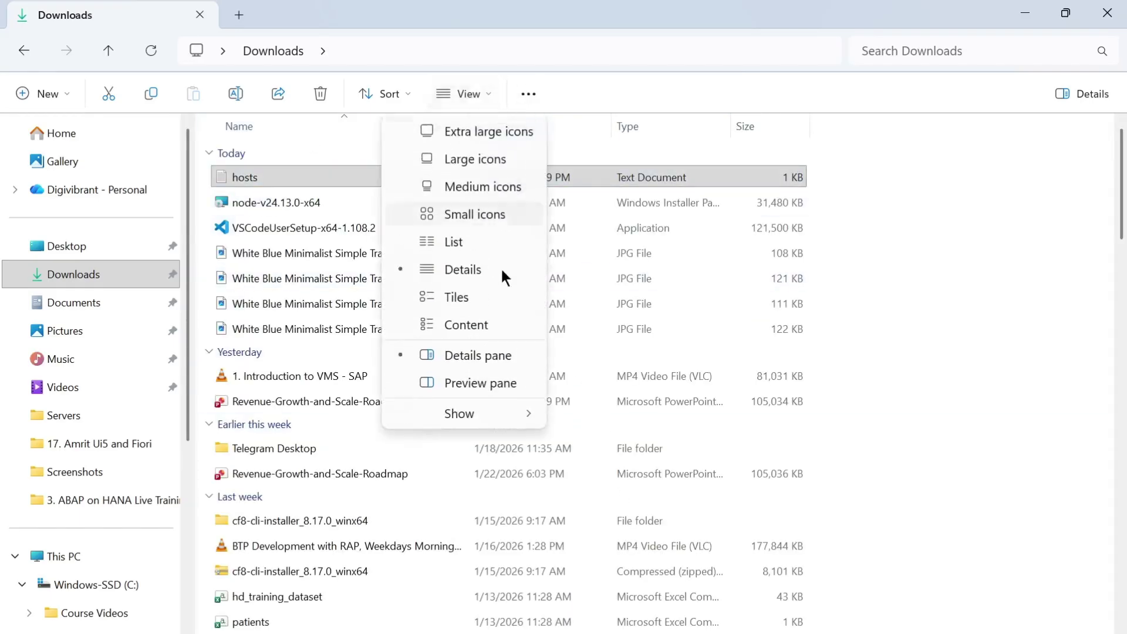
pyautogui.moveTo(503, 417)
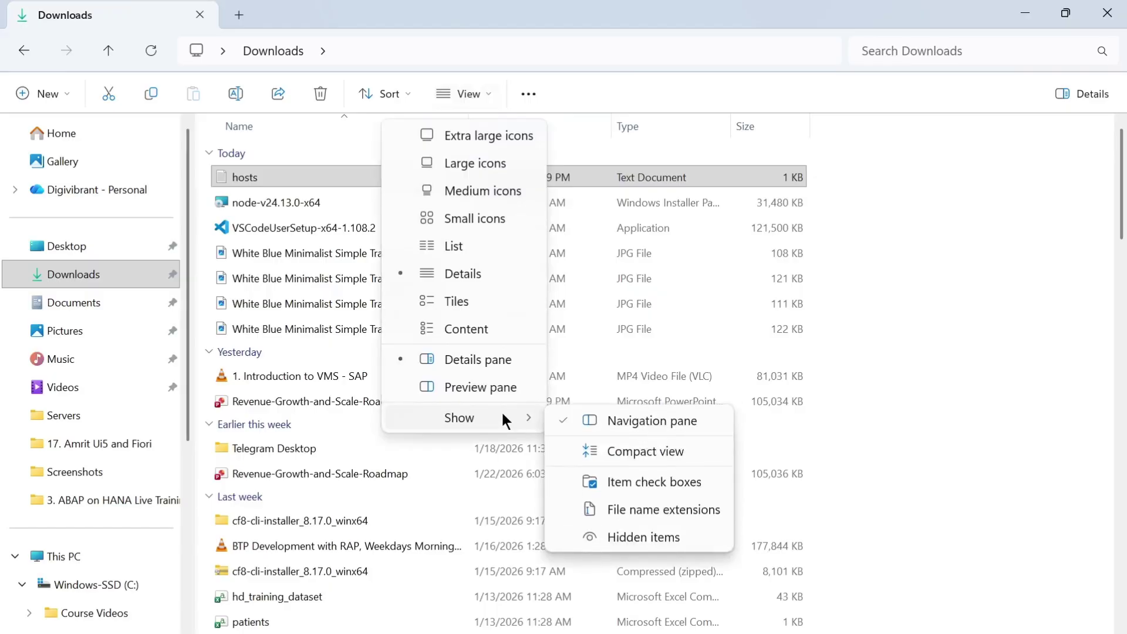
pyautogui.click(615, 508)
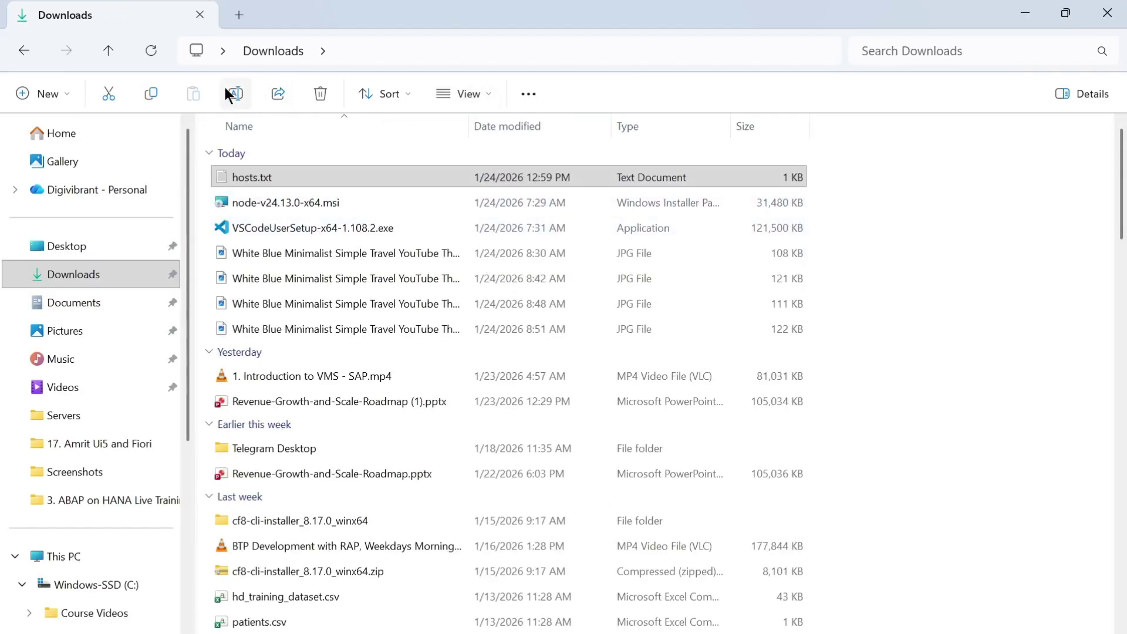
# - Rename hosts.txt to hosts by removing its .txt extension, accepting the extension change
pyautogui.click(225, 89)
pyautogui.click(261, 178)
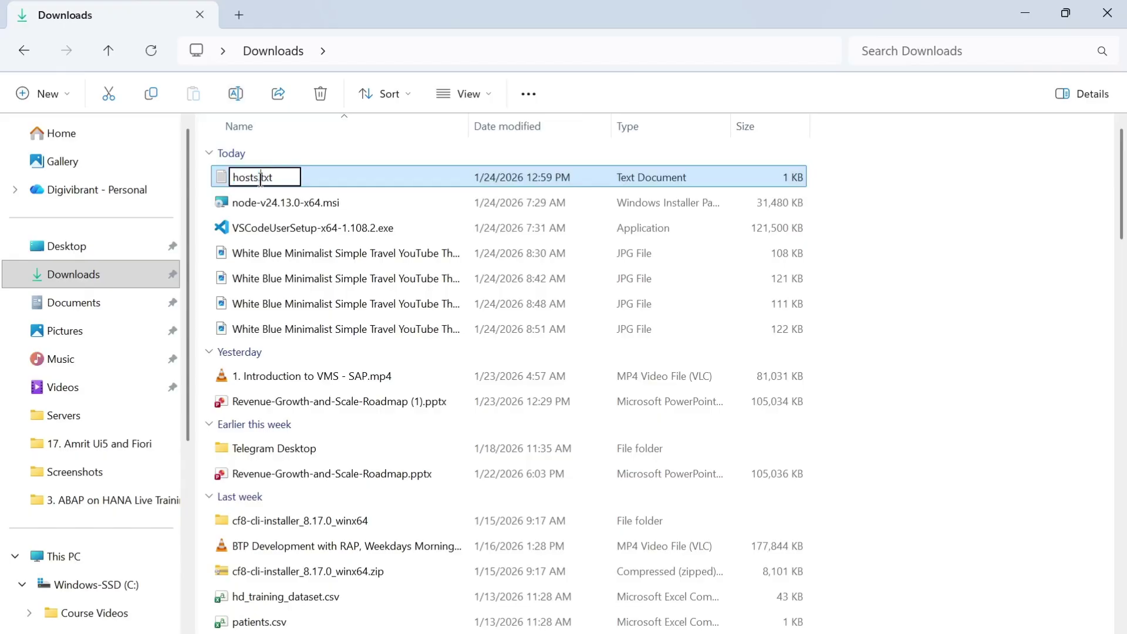
pyautogui.press('Delete')
pyautogui.press('Delete')
pyautogui.press('Delete')
pyautogui.press('Delete')
pyautogui.press('Return')
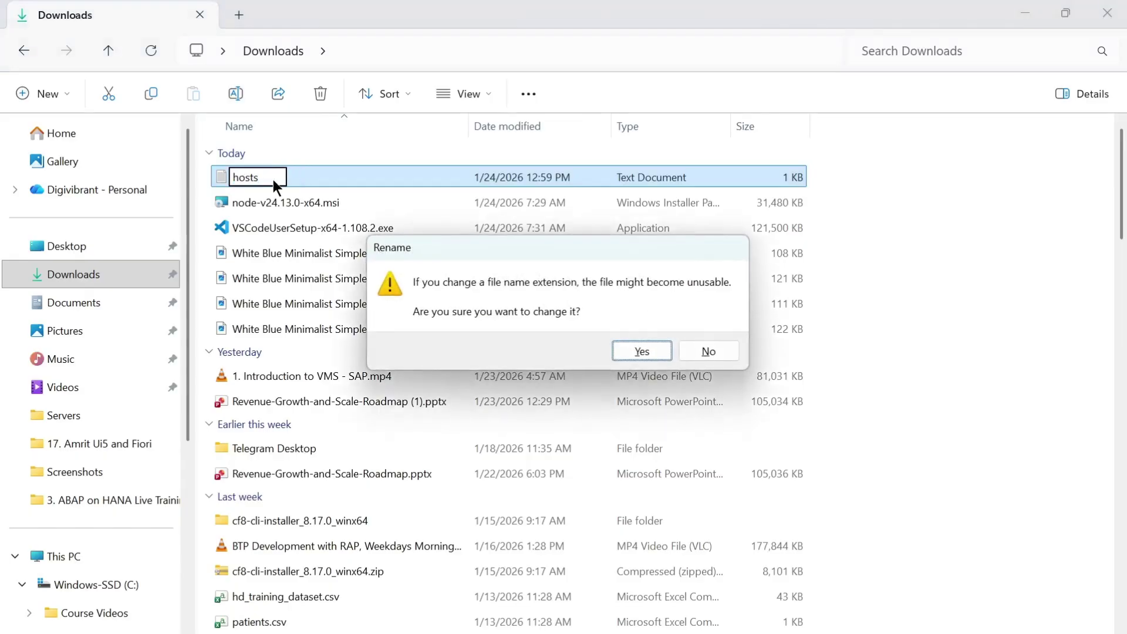
pyautogui.click(642, 351)
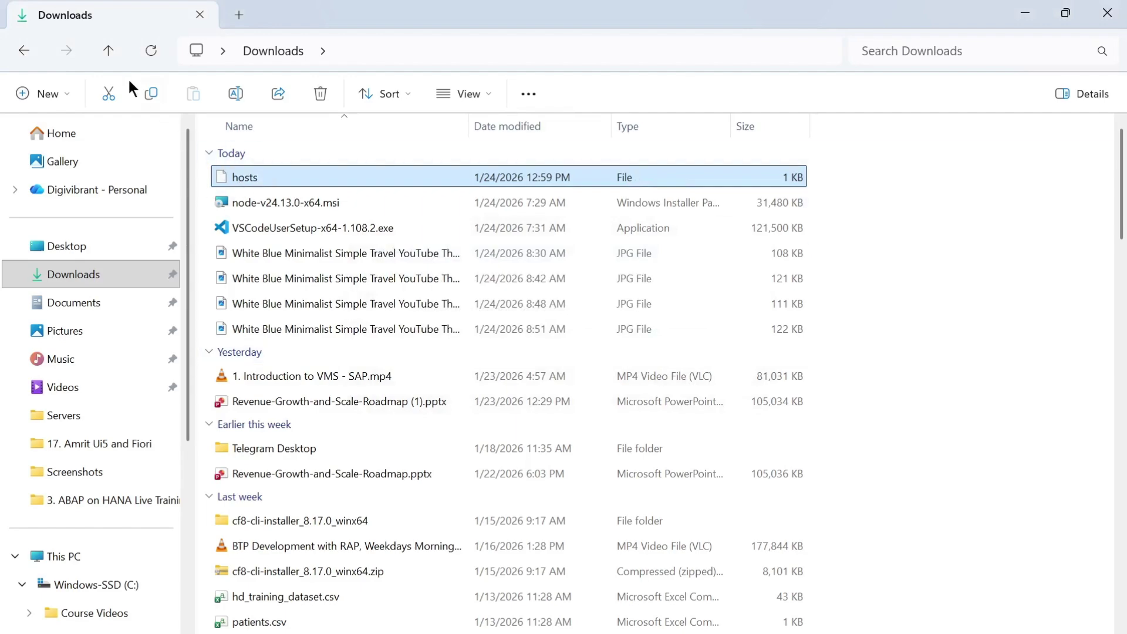
# - Cut the hosts file from Downloads and open the C:\Windows\System32 folder
pyautogui.click(109, 91)
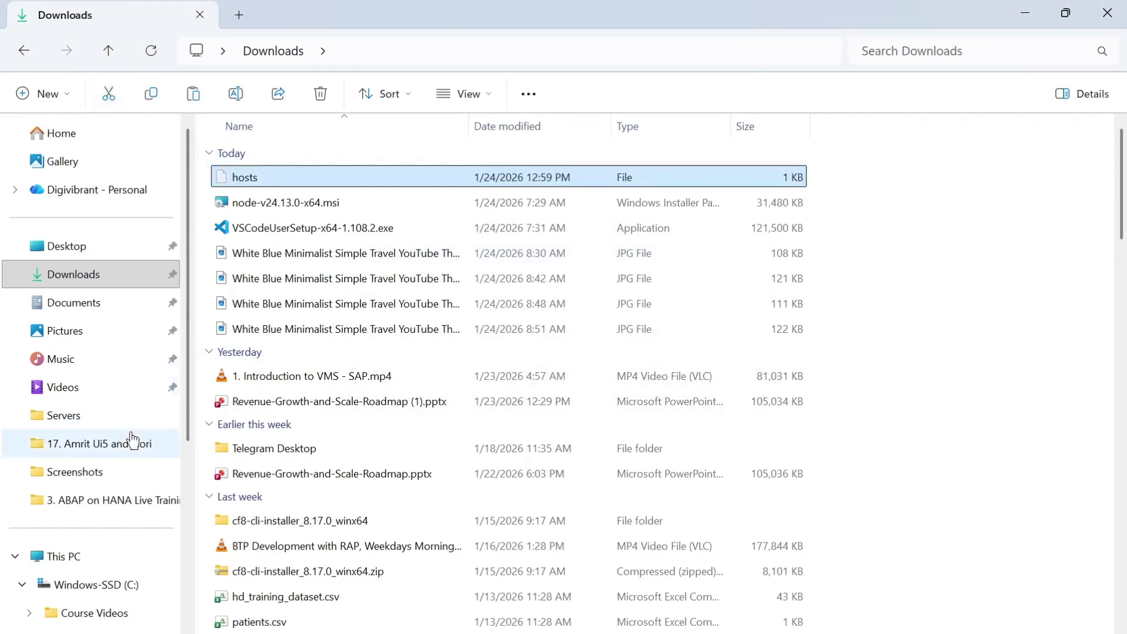
pyautogui.scroll(-5, 131, 440)
pyautogui.scroll(-5, 76, 487)
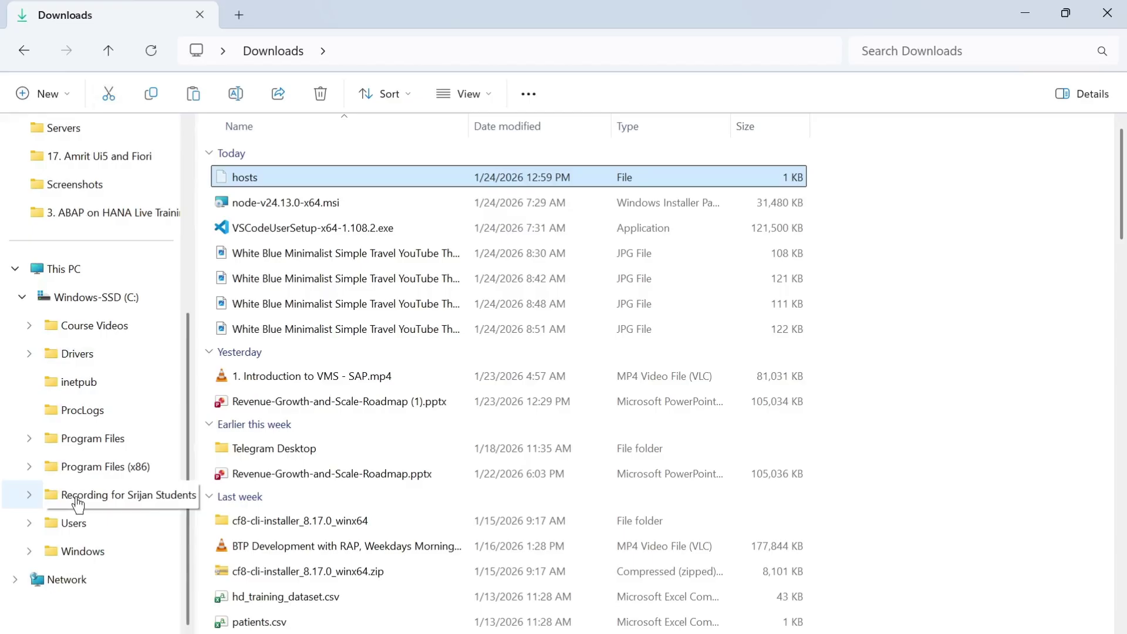
pyautogui.click(66, 552)
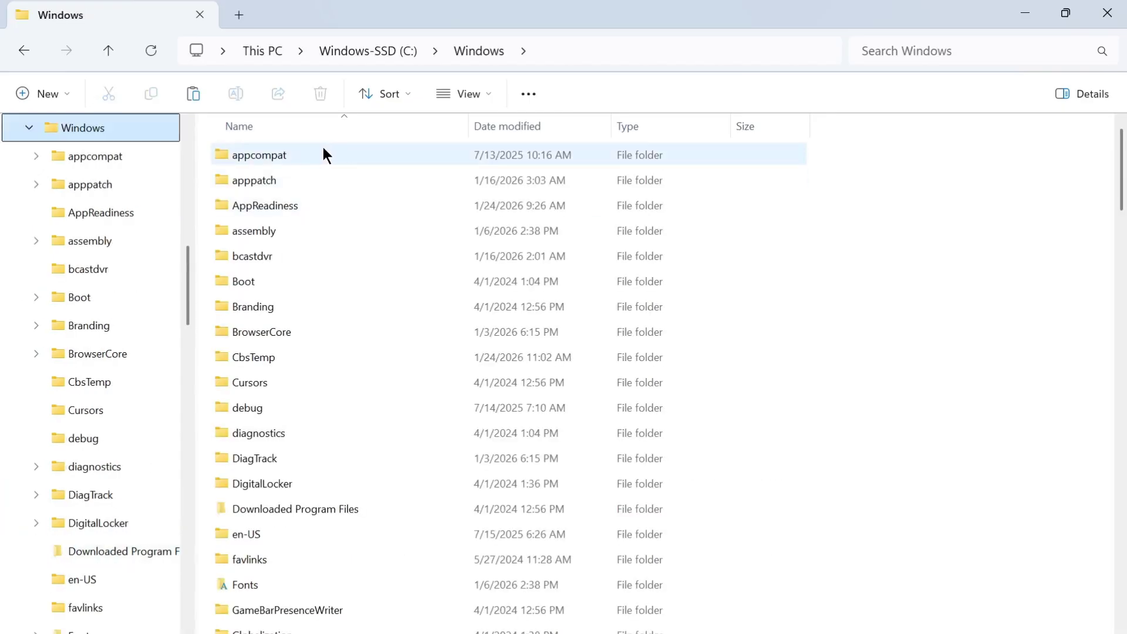
pyautogui.scroll(-10, 285, 455)
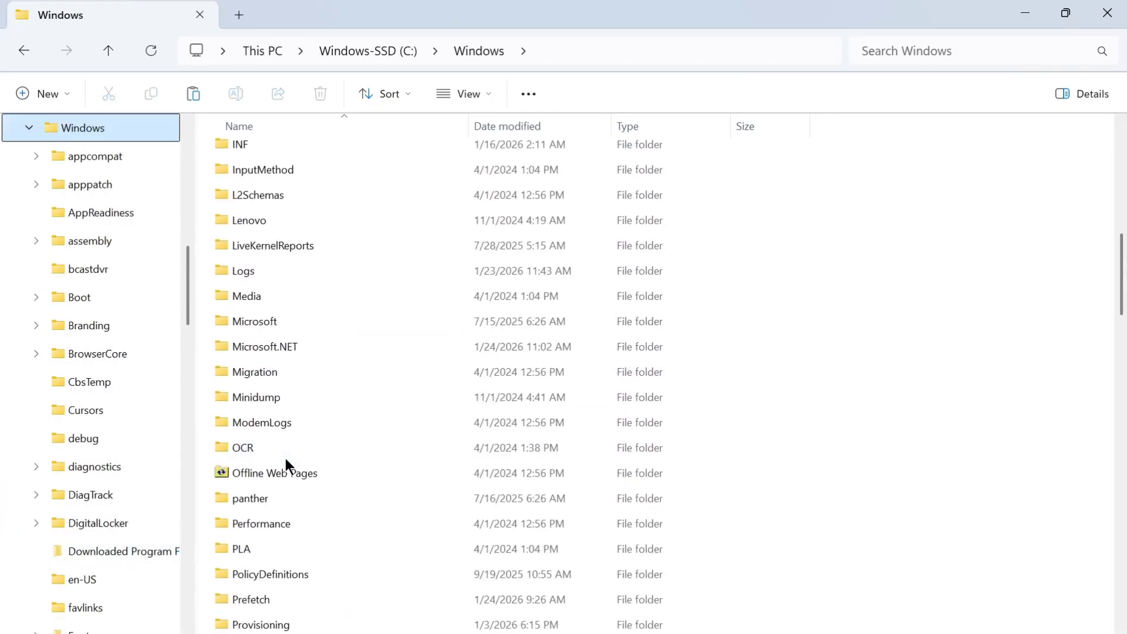
pyautogui.scroll(-5, 284, 456)
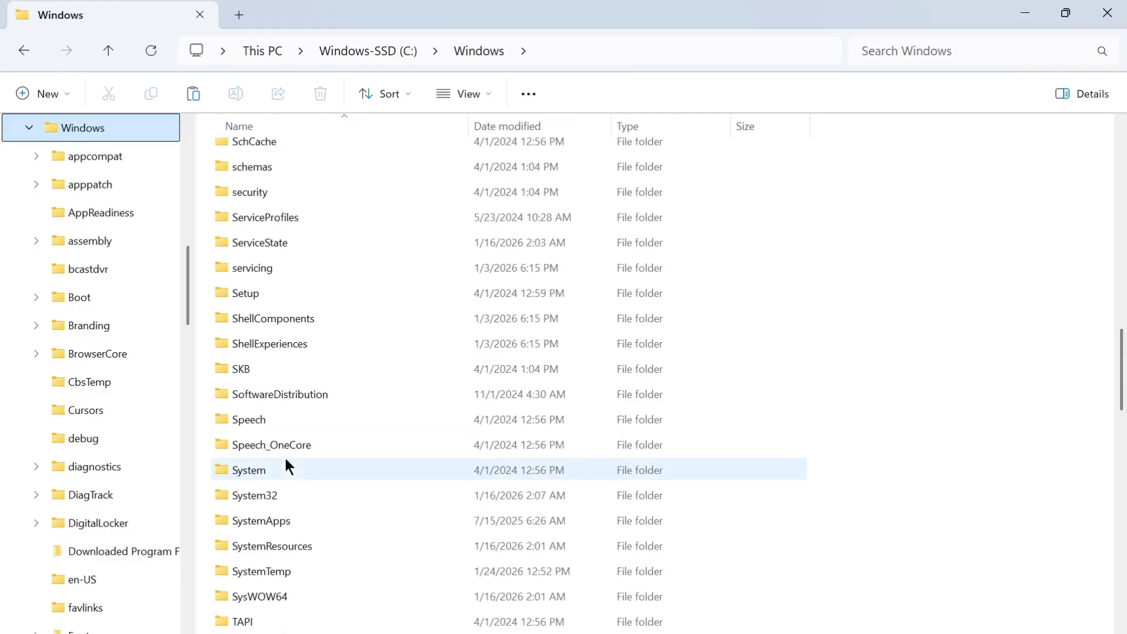
pyautogui.click(274, 496)
pyautogui.doubleClick(274, 496)
# - Try to paste the cut hosts file into System32\drivers\etc, cancelling the replacement of the existing file
pyautogui.scroll(-12, 300, 381)
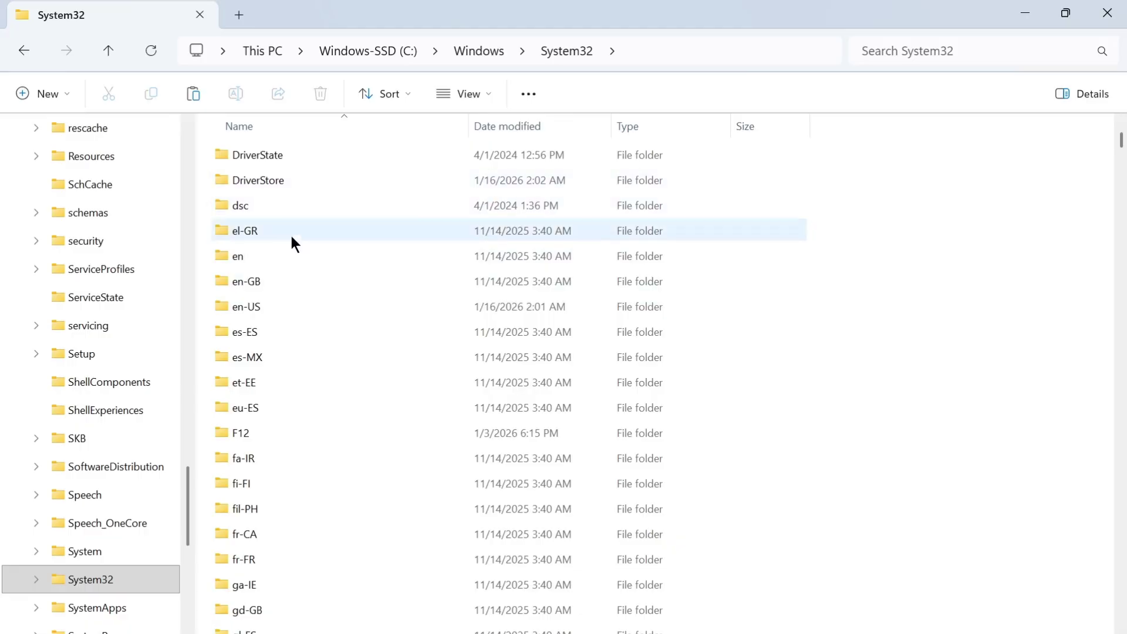
pyautogui.scroll(2, 288, 341)
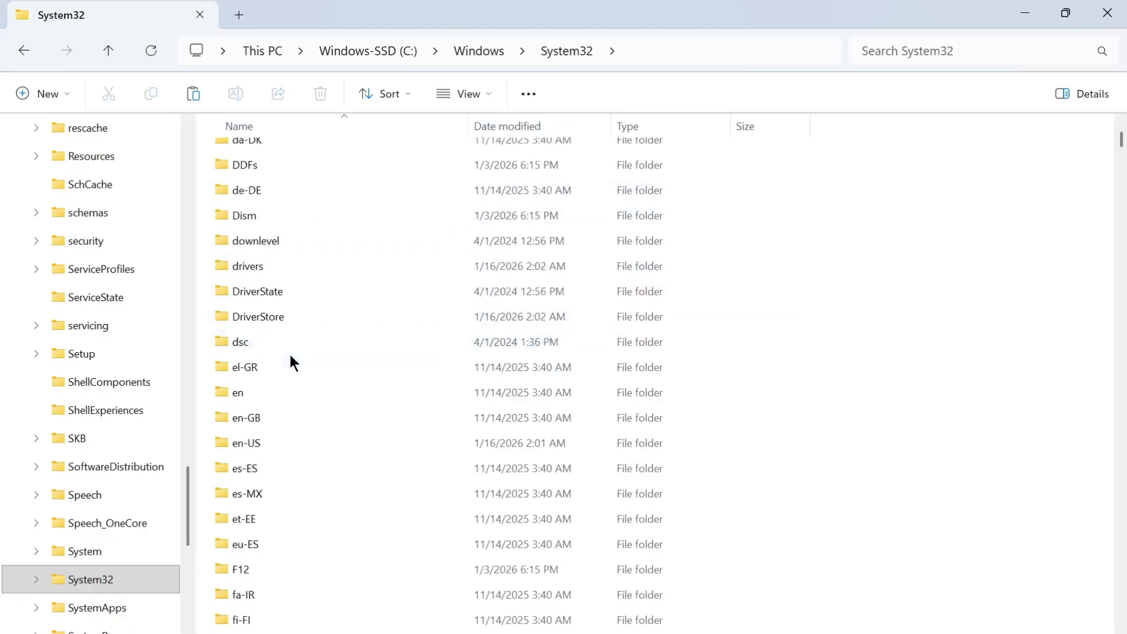
pyautogui.click(266, 274)
pyautogui.doubleClick(266, 274)
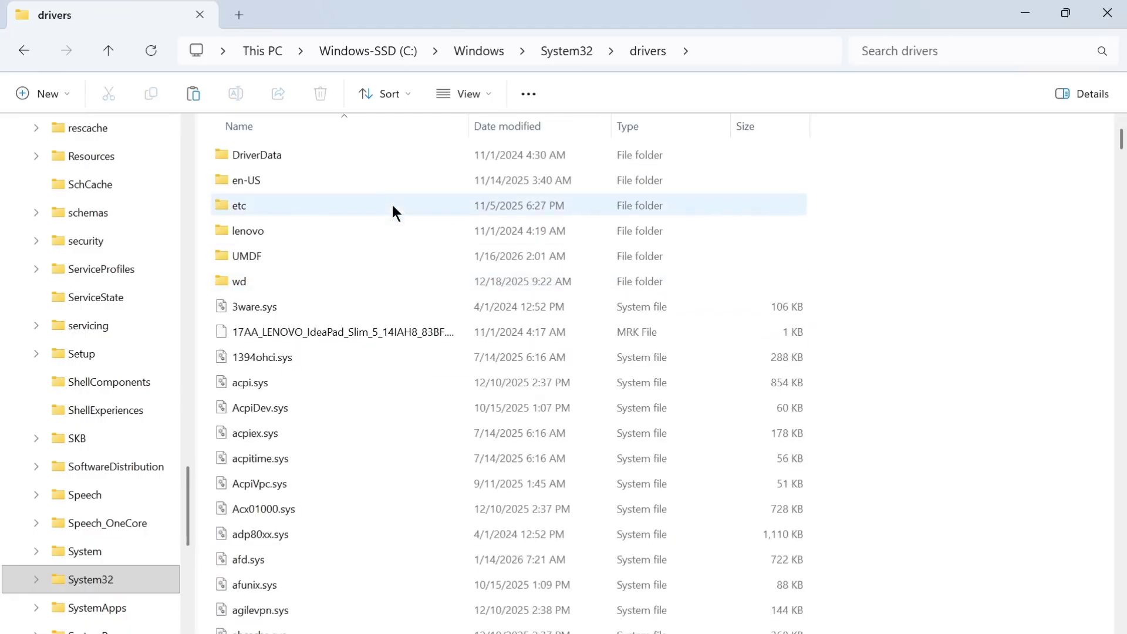
pyautogui.doubleClick(265, 205)
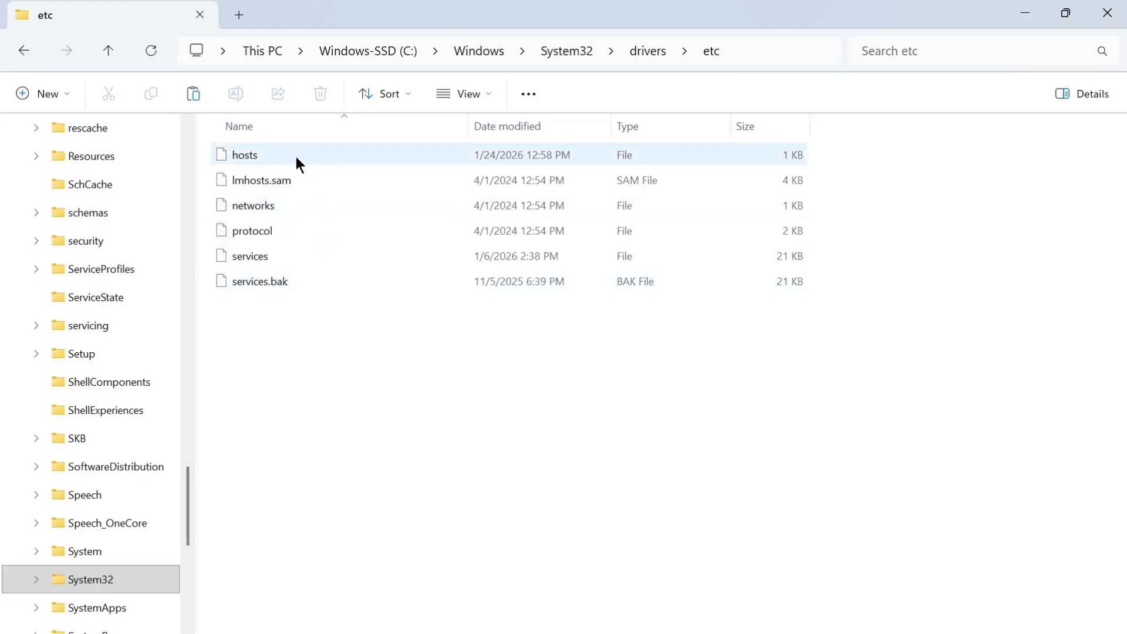
pyautogui.hotkey('ctrl', 'v')
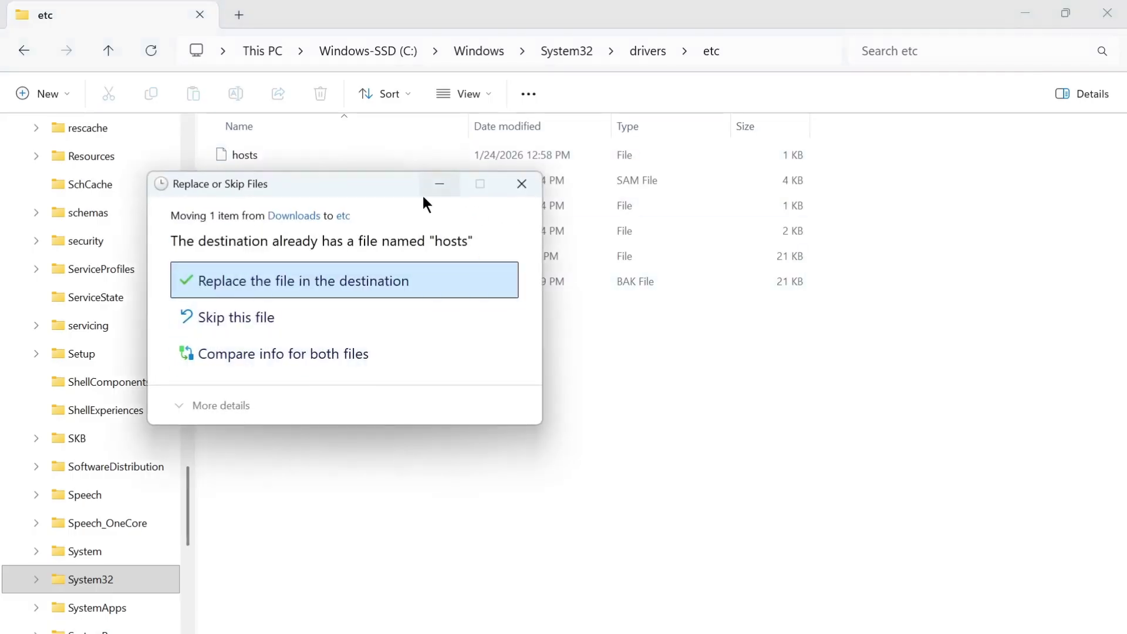
pyautogui.click(523, 183)
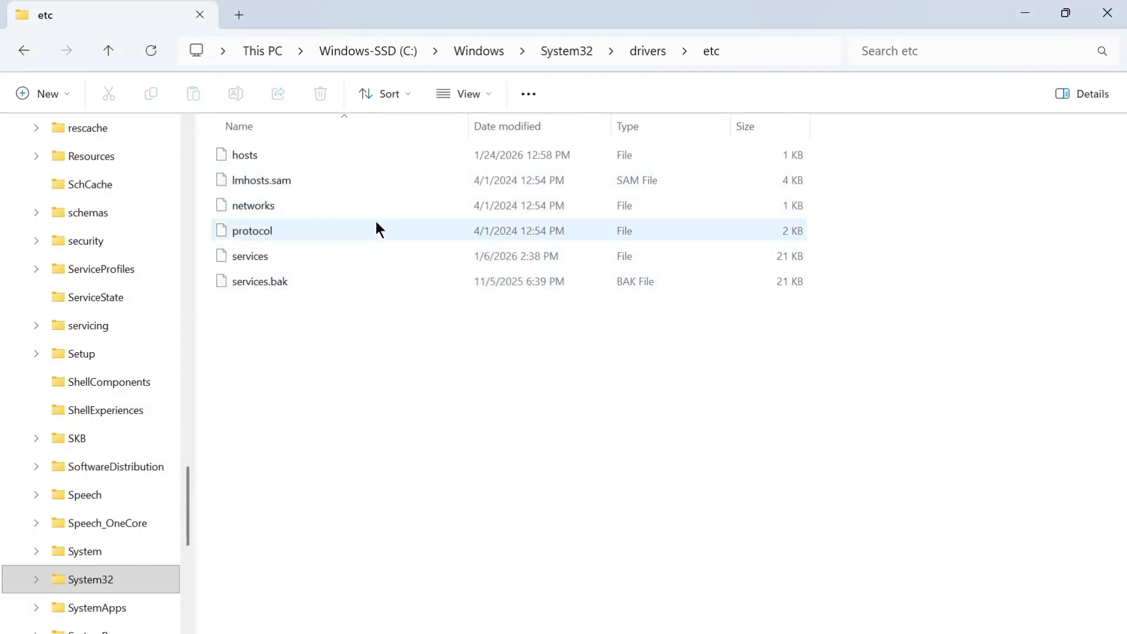
# - Close File Explorer and Notepad, dismissing Notepad's message about the hosts.txt file
pyautogui.click(1123, 7)
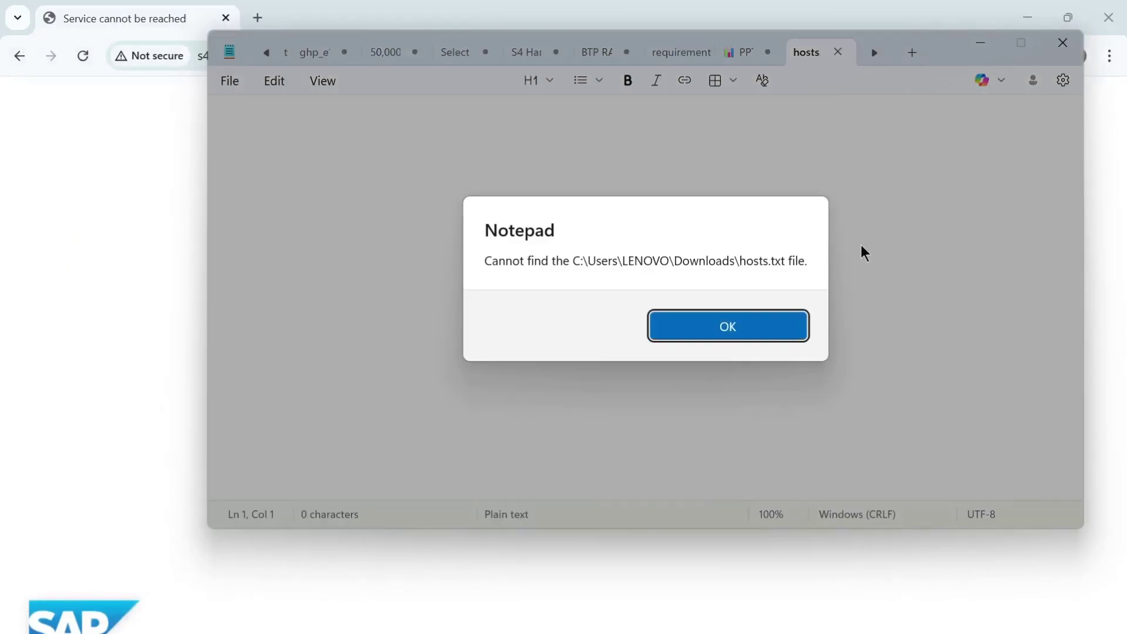
pyautogui.click(722, 330)
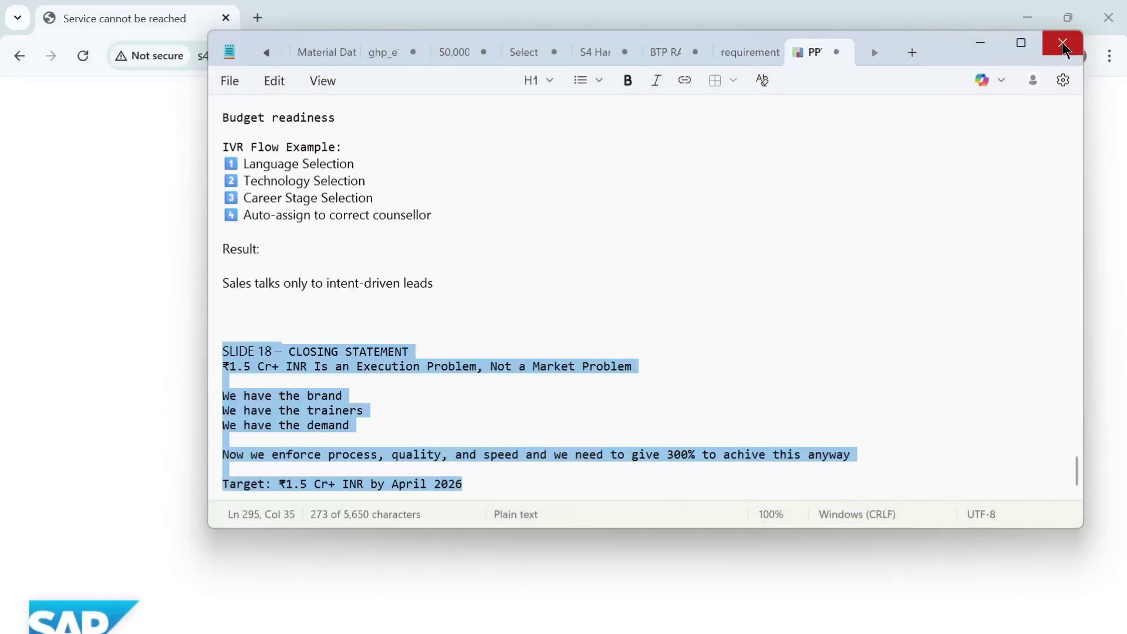
pyautogui.click(1064, 45)
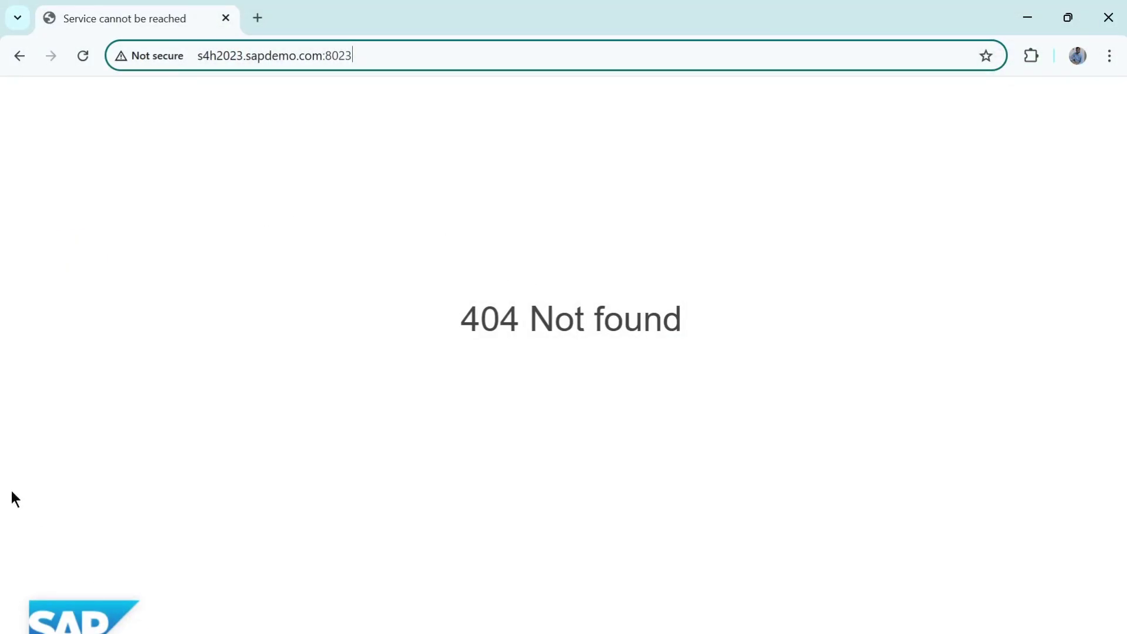
# - Load s4h2023.sapdemo.com:8023, and copy the service path /sap/opu/odata/IWBEP/GWSAMPLE_BASIC/?$format=json from the SAP Gateway Client window
pyautogui.press('Return')
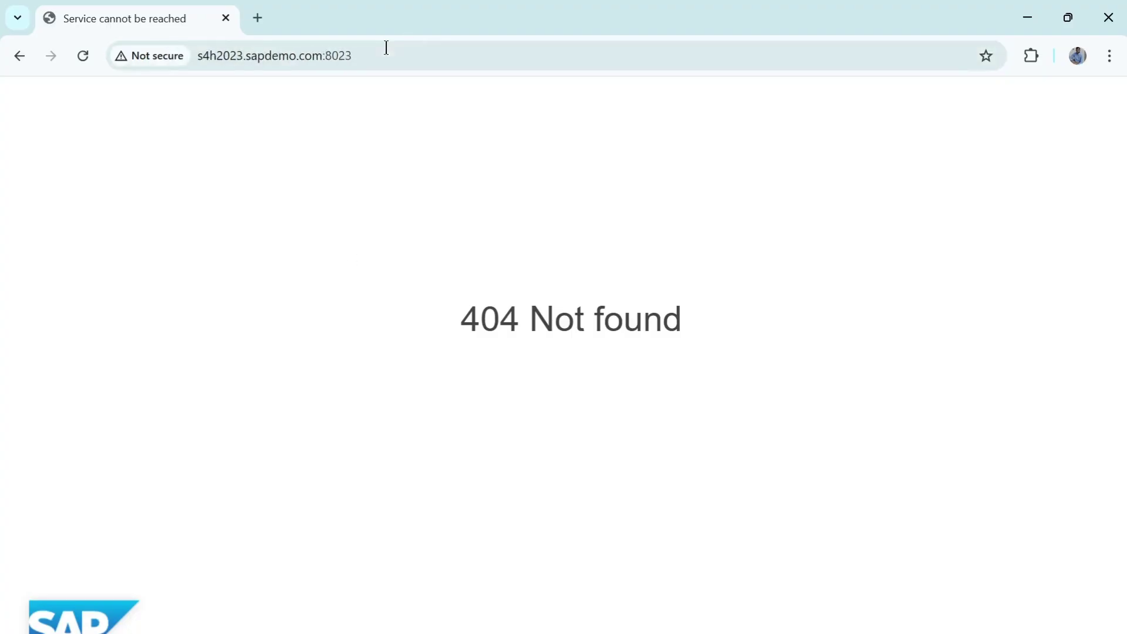
pyautogui.hotkey('alt', 'Tab')
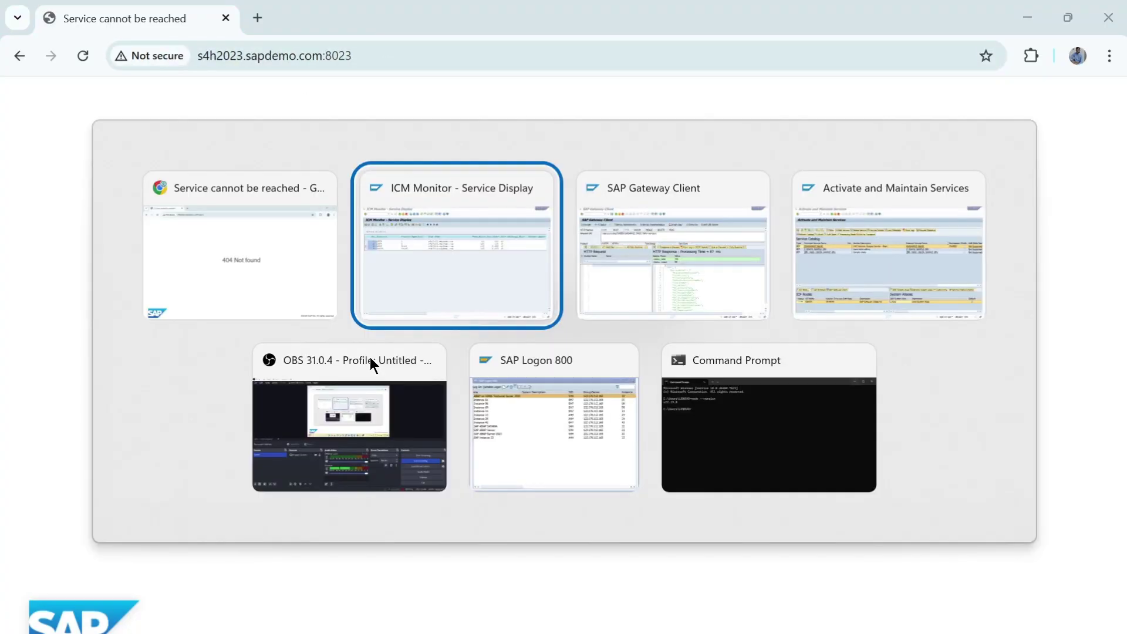
pyautogui.hotkey('alt', 'Tab')
pyautogui.moveTo(465, 161); pyautogui.dragTo(92, 185)
pyautogui.hotkey('ctrl', 'c')
pyautogui.hotkey('alt', 'Tab')
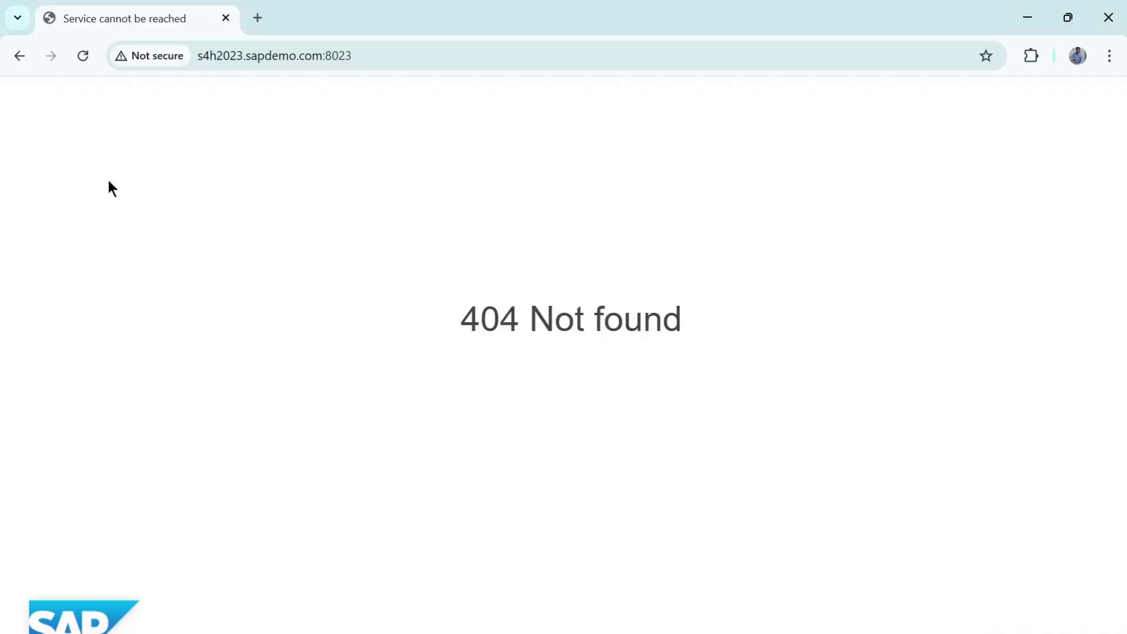
# - Append the copied GWSAMPLE_BASIC service path to the s4h2023.sapdemo.com:8023 address in Chrome and load the full URL
pyautogui.click(402, 59)
pyautogui.click(402, 58)
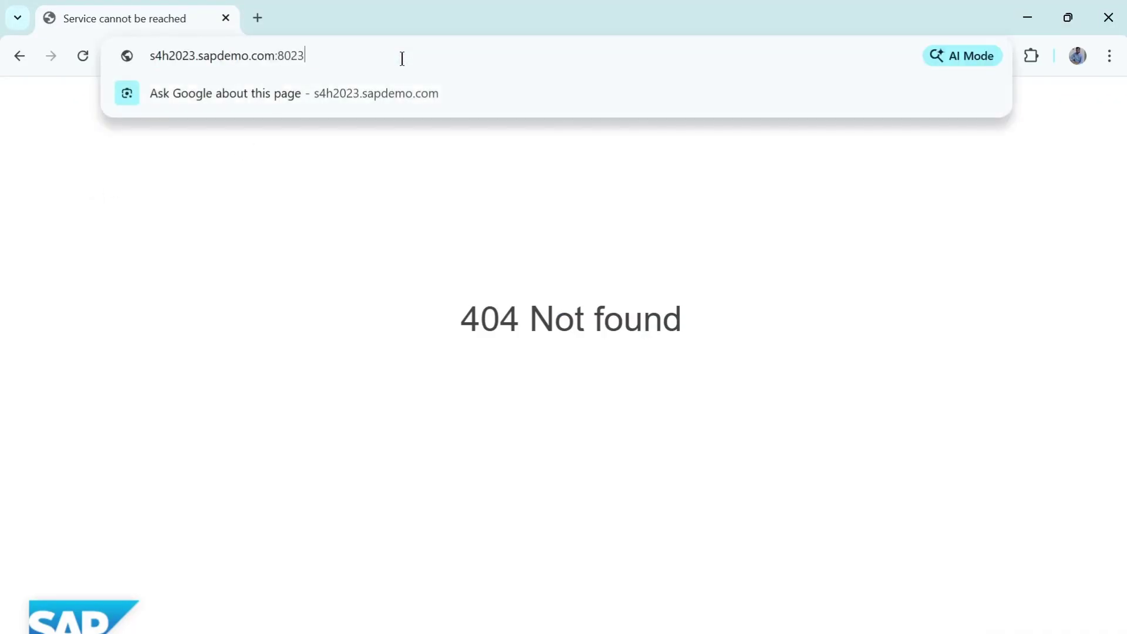
pyautogui.hotkey('ctrl', 'v')
pyautogui.press('Return')
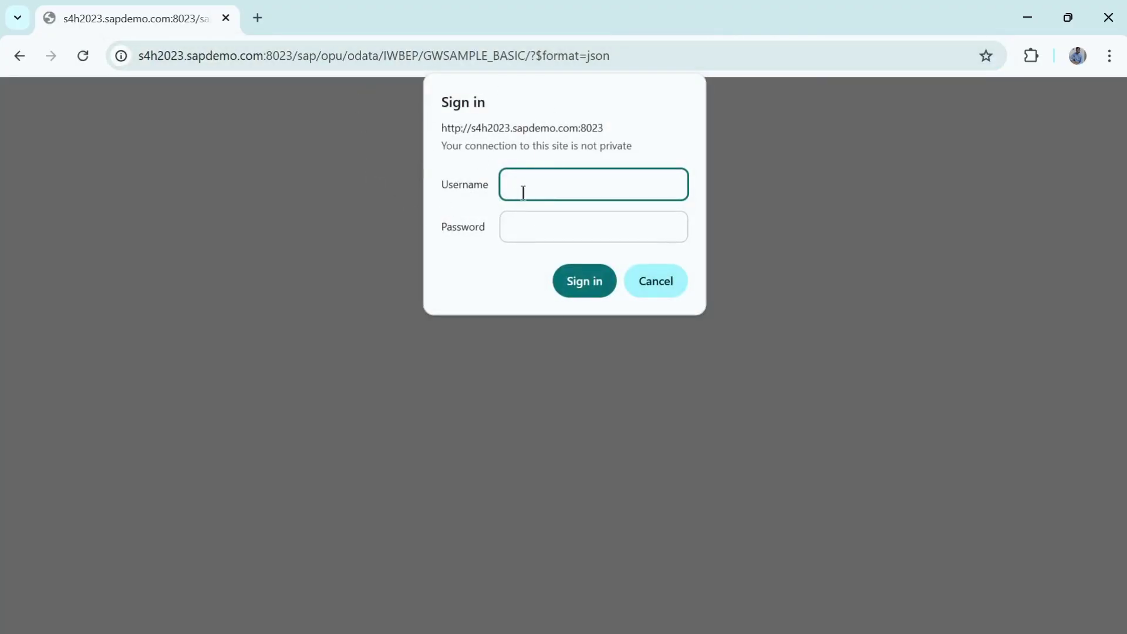
# - Sign in to the SAP host with the account username and password
pyautogui.write('AMRIT01')
pyautogui.click(545, 220)
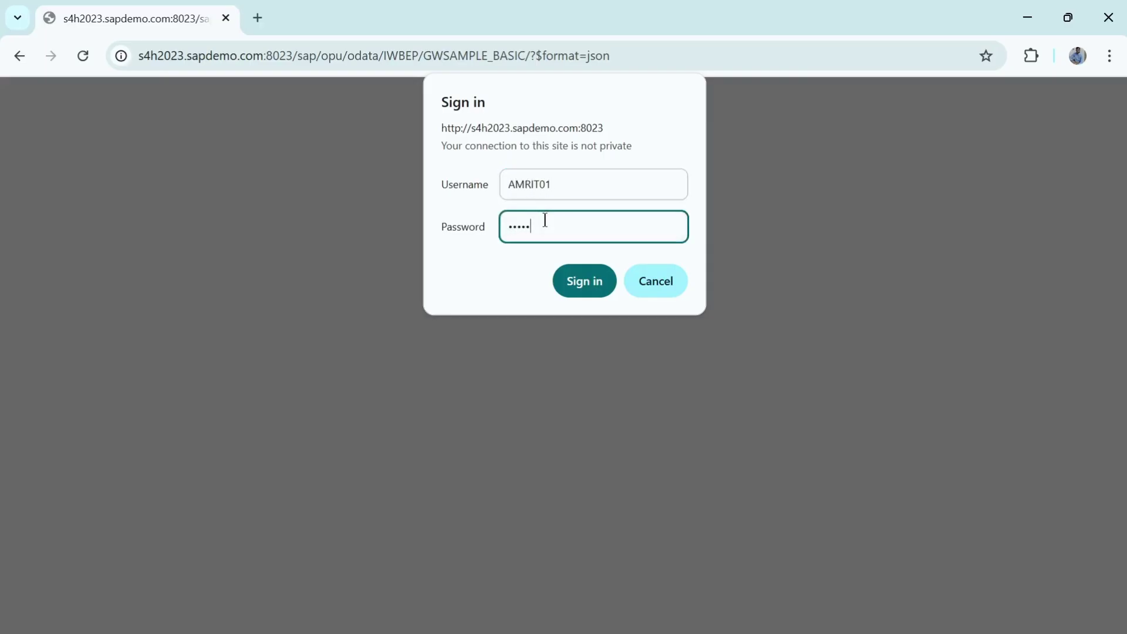
pyautogui.press('Return')
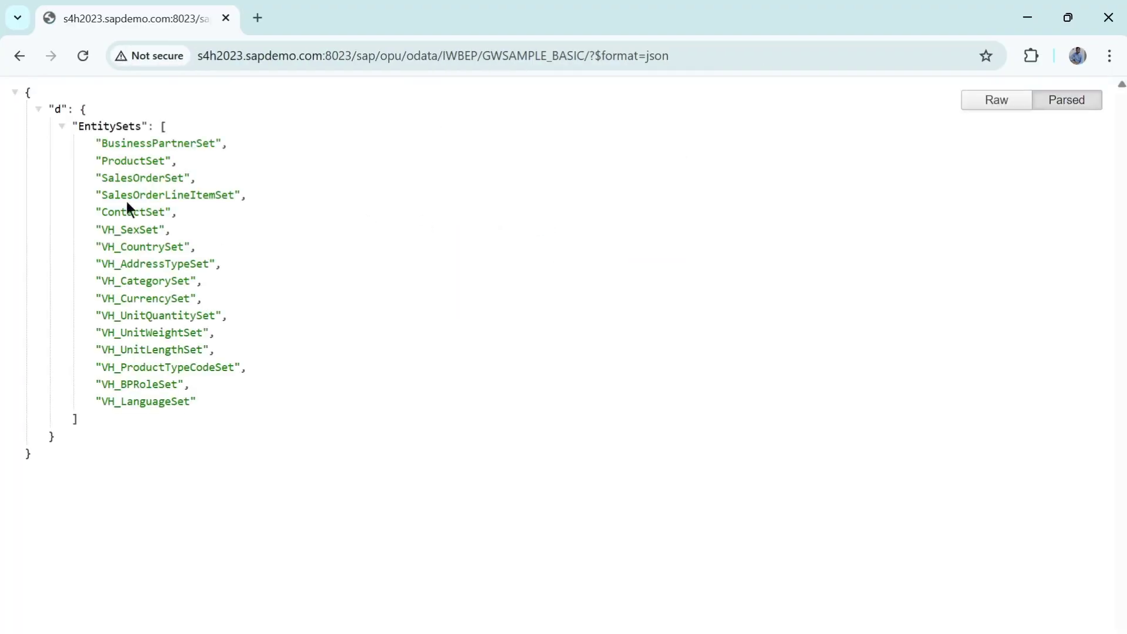
# - Change the service URL's format parameter to xml, load it and look through the returned service document
pyautogui.moveTo(646, 55); pyautogui.dragTo(694, 57)
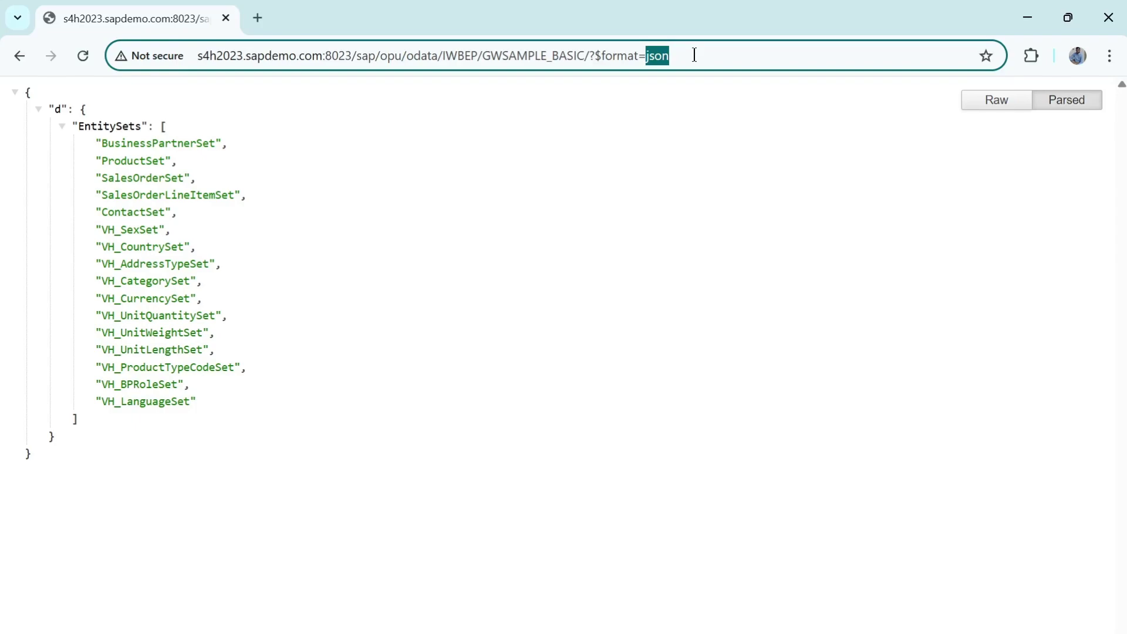
pyautogui.write('xml')
pyautogui.press('Return')
pyautogui.scroll(-3, 611, 322)
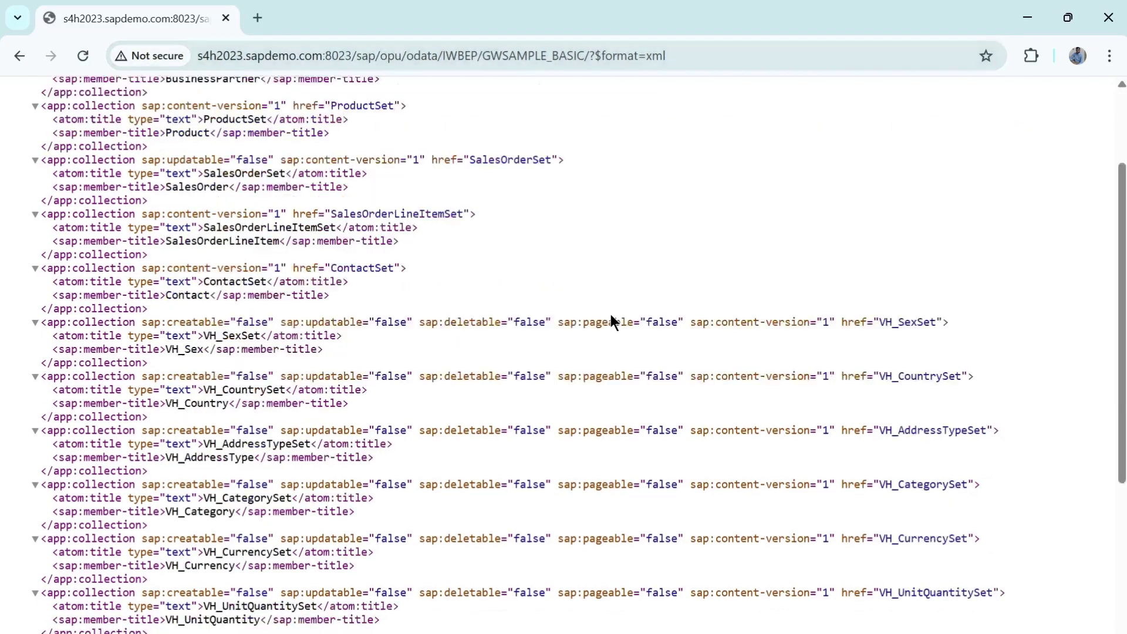
pyautogui.scroll(-5, 610, 315)
pyautogui.scroll(7, 609, 312)
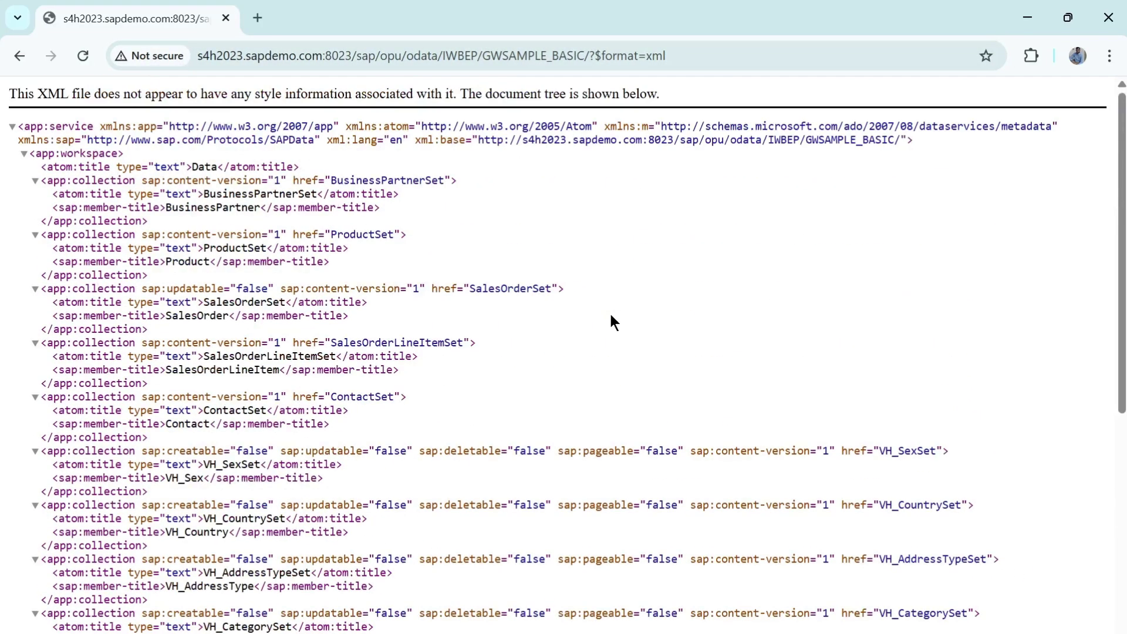